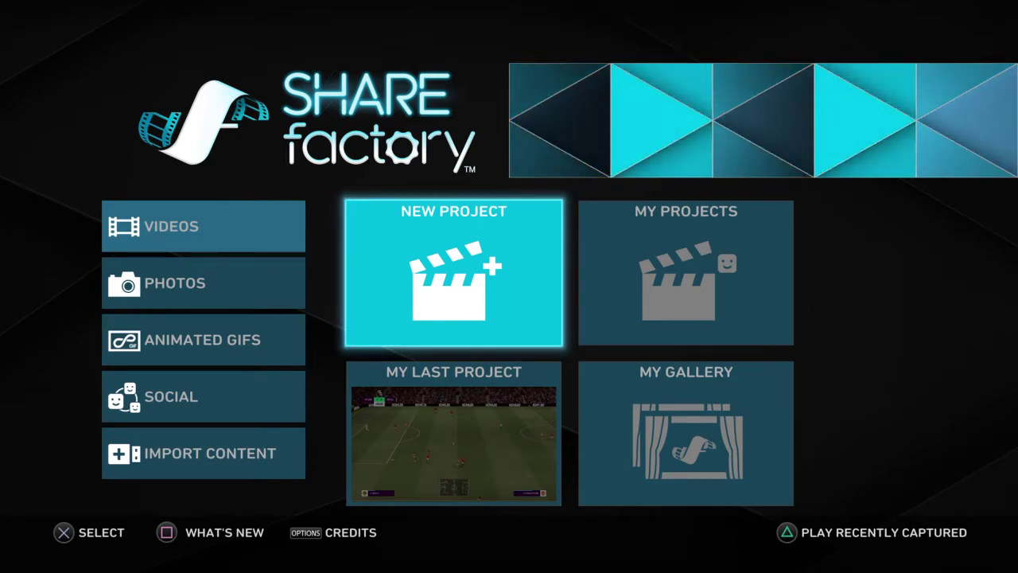
Step: Start a new video project
{"action": "key", "text": "Right"}
{"action": "key", "text": "Left"}
{"action": "key", "text": "Return"}
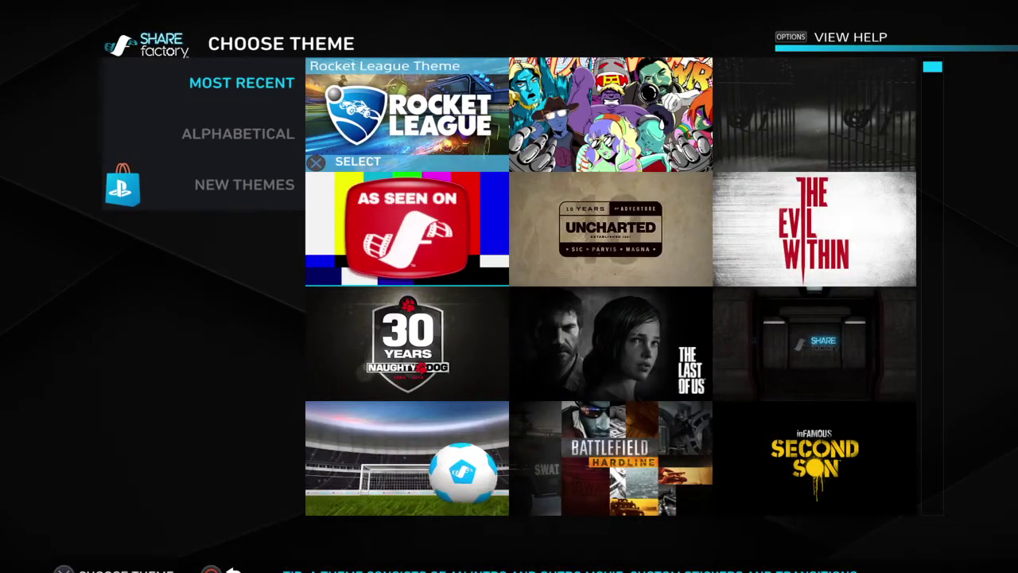
Step: Look through the themes available for the new project
{"action": "key", "text": "Down"}
{"action": "key", "text": "Down"}
{"action": "key", "text": "Down"}
{"action": "key", "text": "Down"}
{"action": "key", "text": "Right"}
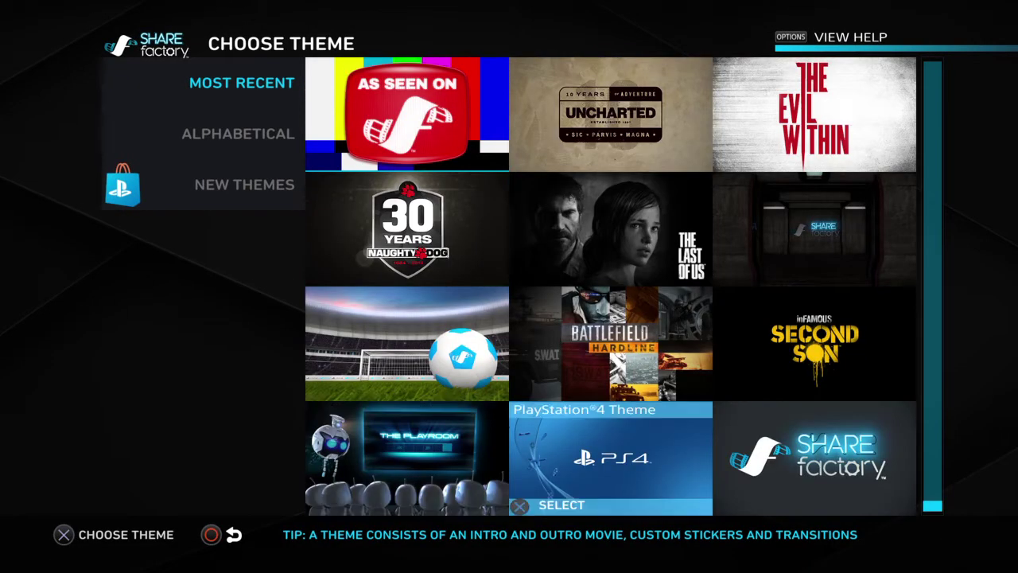
{"action": "key", "text": "Right"}
{"action": "key", "text": "Up"}
{"action": "key", "text": "Left"}
{"action": "key", "text": "Up"}
{"action": "key", "text": "Up"}
{"action": "key", "text": "Up"}
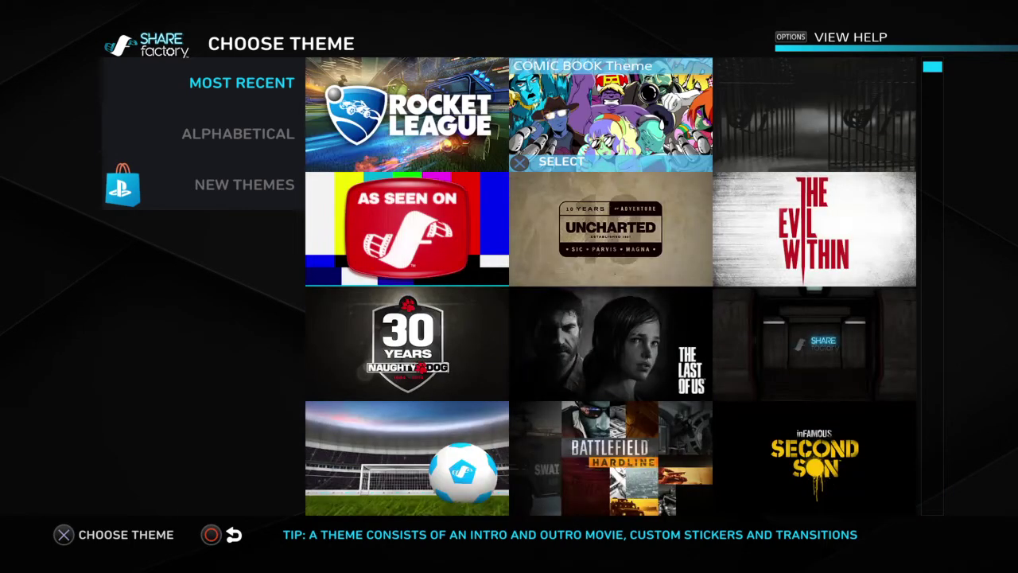
{"action": "key", "text": "Right"}
{"action": "key", "text": "Down"}
{"action": "key", "text": "Left"}
{"action": "key", "text": "Right"}
{"action": "key", "text": "Down"}
{"action": "key", "text": "Down"}
{"action": "key", "text": "Left"}
{"action": "key", "text": "Left"}
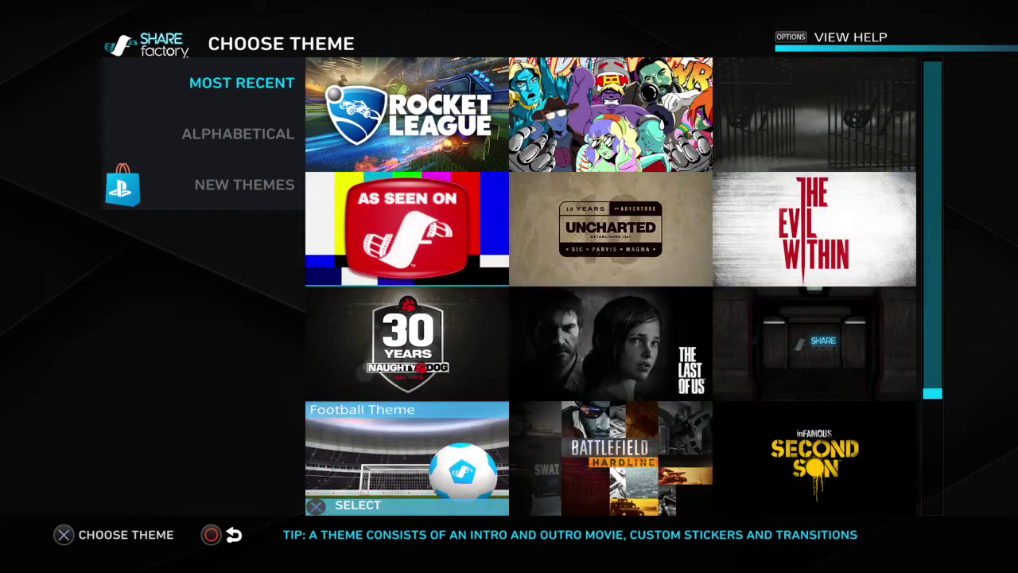
Step: Choose the PlayStation®4 theme for the project
{"action": "key", "text": "Down"}
{"action": "key", "text": "Right"}
{"action": "key", "text": "Return"}
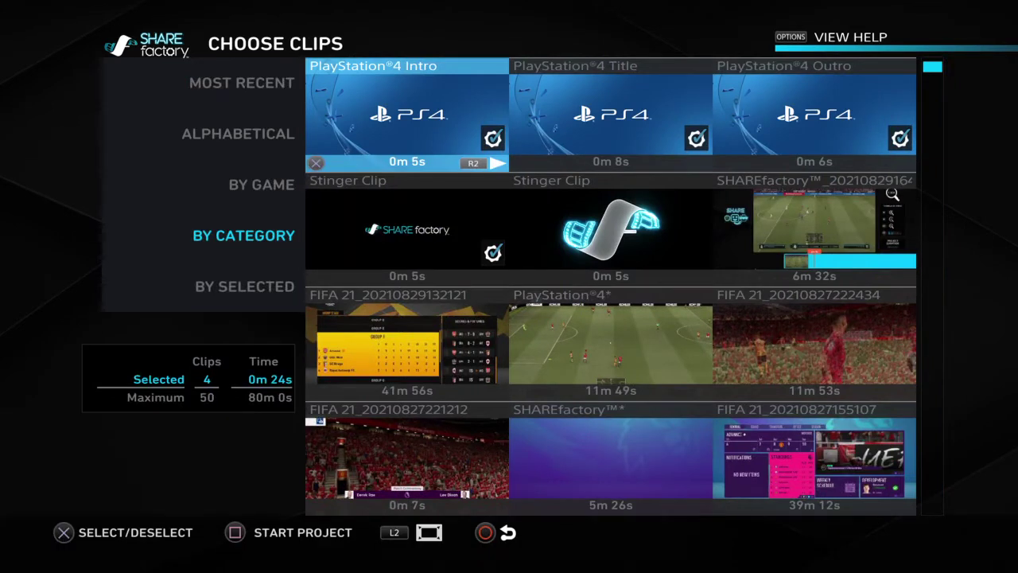
Step: Deselect the preselected PlayStation®4 intro, title and outro clips and the SHAREfactory Stinger Clip
{"action": "key", "text": "Right"}
{"action": "key", "text": "Return"}
{"action": "key", "text": "Right"}
{"action": "key", "text": "Return"}
{"action": "key", "text": "Down"}
{"action": "key", "text": "Left"}
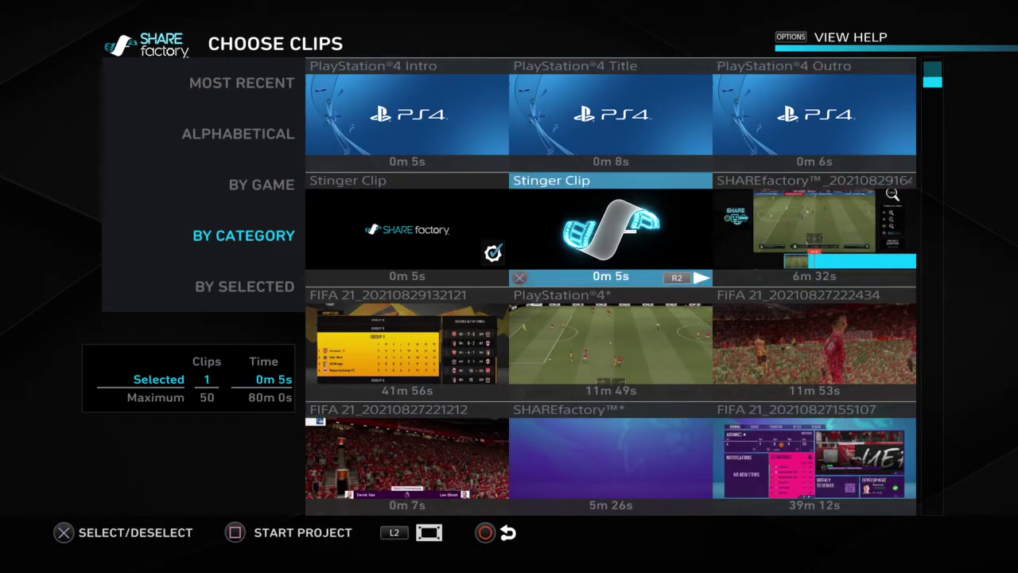
{"action": "key", "text": "Left"}
{"action": "key", "text": "Return"}
{"action": "key", "text": "Right"}
{"action": "key", "text": "Right"}
{"action": "key", "text": "Down"}
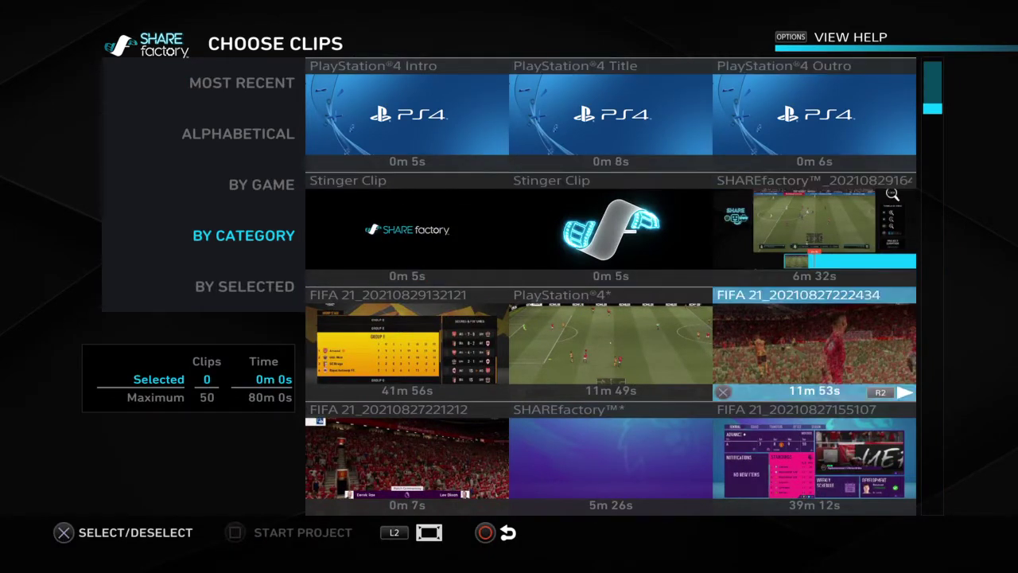
{"action": "key", "text": "Down"}
{"action": "key", "text": "Left"}
{"action": "key", "text": "Left"}
{"action": "key", "text": "Down"}
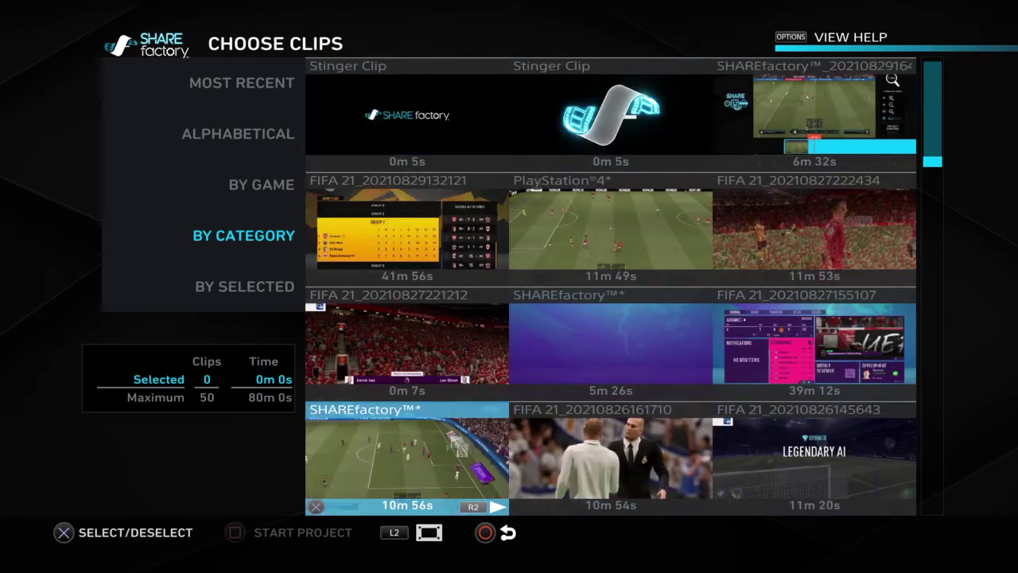
{"action": "key", "text": "Right"}
{"action": "key", "text": "Down"}
{"action": "key", "text": "Up"}
{"action": "key", "text": "Left"}
{"action": "key", "text": "Right"}
{"action": "key", "text": "Down"}
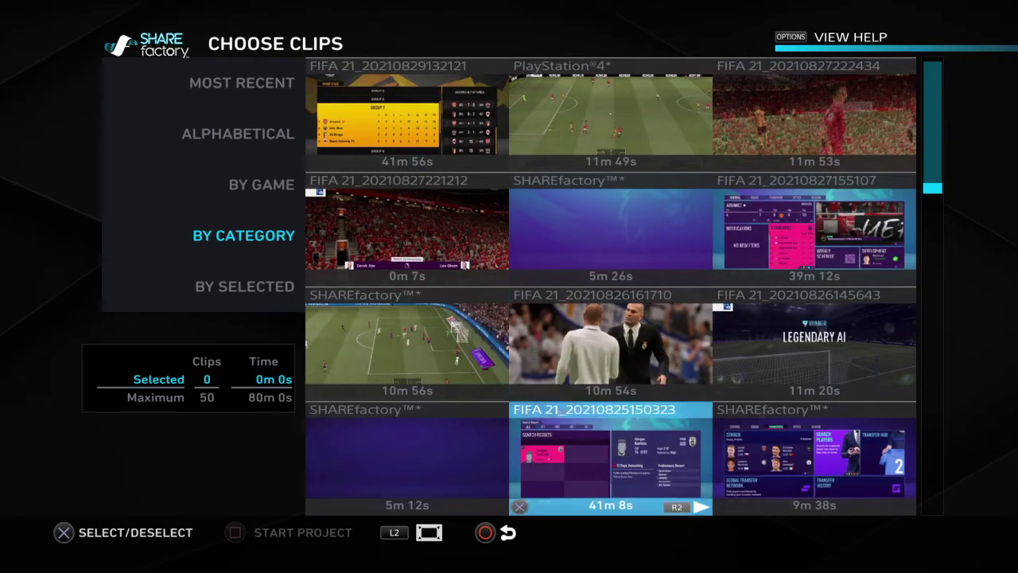
{"action": "key", "text": "Up"}
{"action": "key", "text": "Return"}
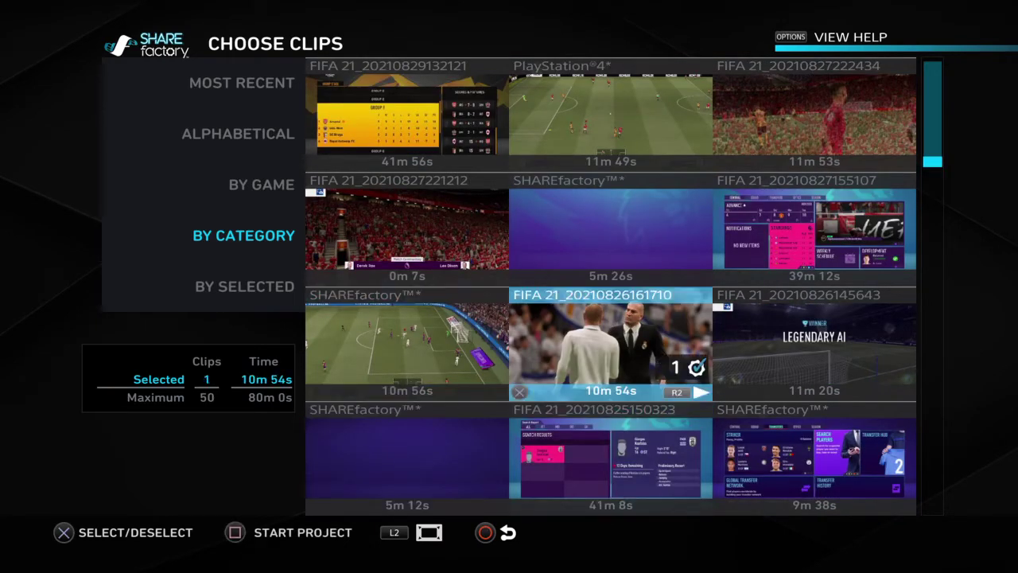
Step: Start the project with the selected clip, keeping the default project name PlayStation®4
{"action": "key", "text": "space"}
{"action": "key", "text": "Left"}
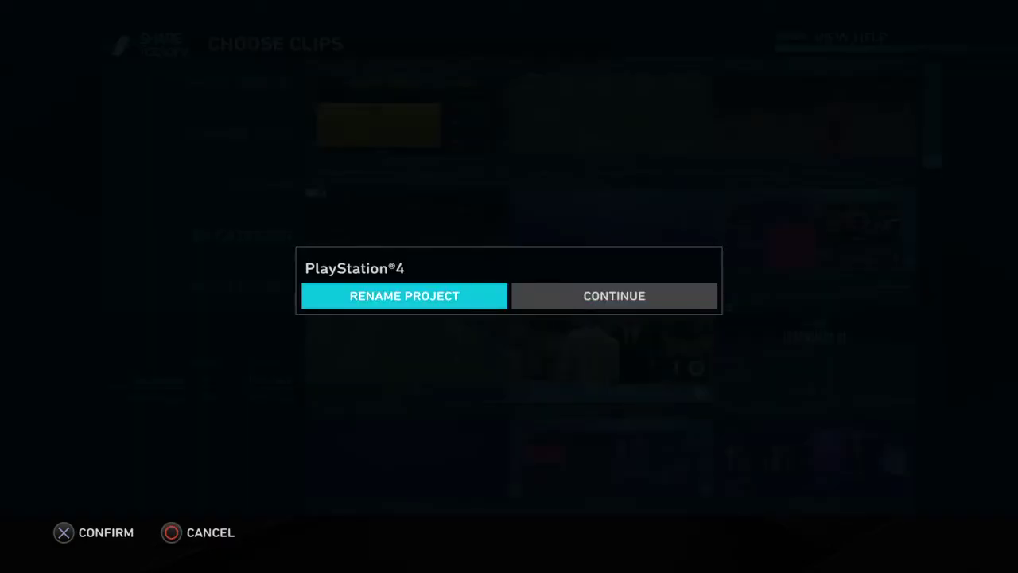
{"action": "key", "text": "Right"}
{"action": "key", "text": "Return"}
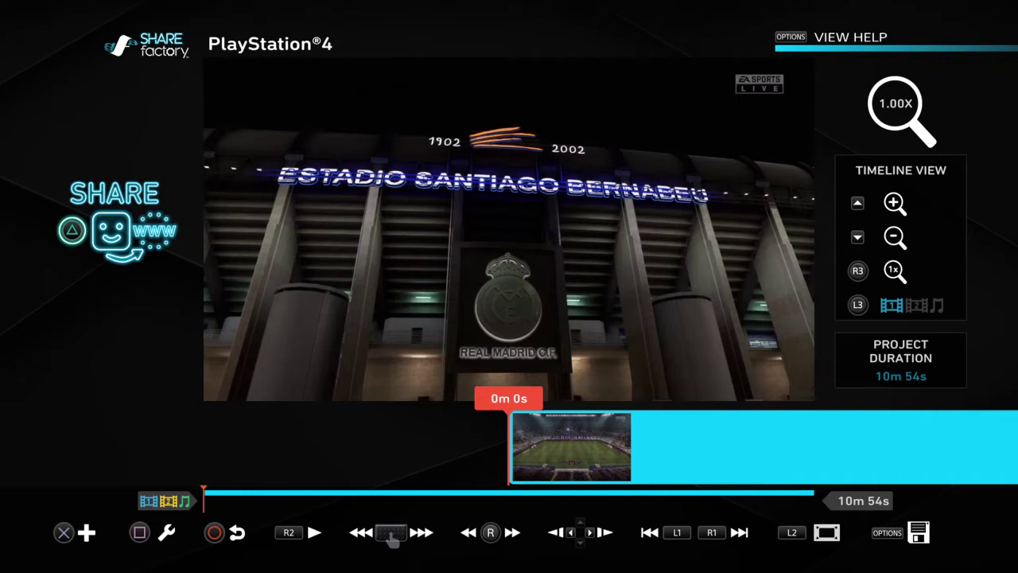
Step: Open the clip selection for adding another clip and look through the recordings to the end of the list
{"action": "key", "text": "Return"}
{"action": "key", "text": "Left"}
{"action": "key", "text": "Left"}
{"action": "key", "text": "Up"}
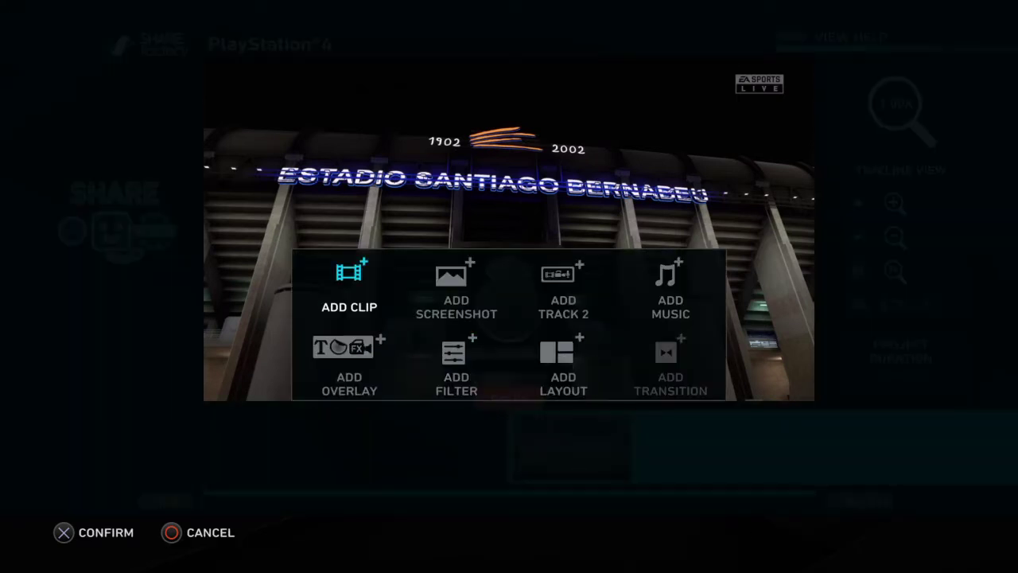
{"action": "key", "text": "Return"}
{"action": "key", "text": "Right"}
{"action": "key", "text": "Down"}
{"action": "key", "text": "Down"}
{"action": "key", "text": "Down"}
{"action": "key", "text": "Down"}
{"action": "key", "text": "Down"}
{"action": "key", "text": "Down"}
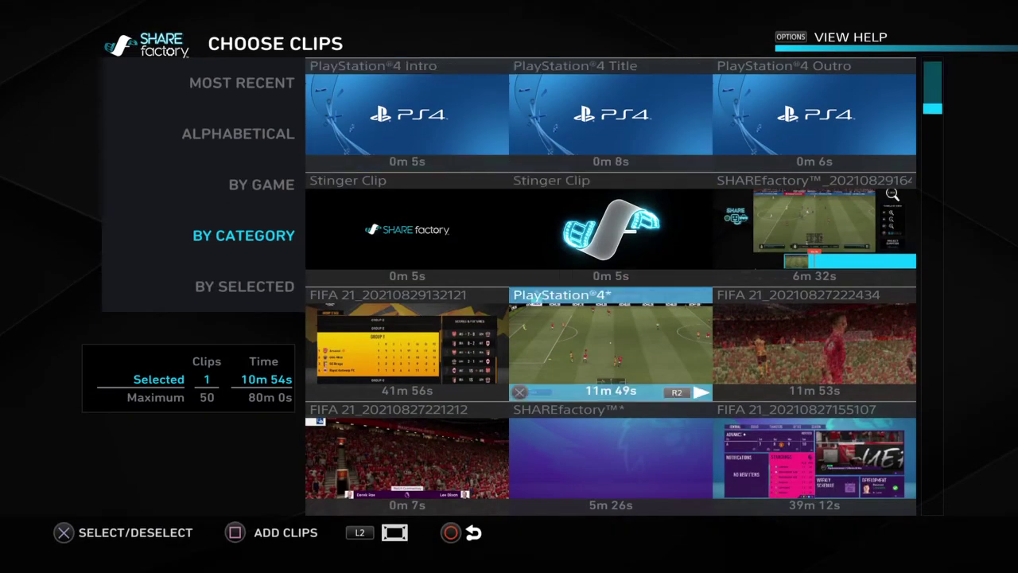
{"action": "key", "text": "Down"}
{"action": "key", "text": "Down"}
{"action": "key", "text": "Down"}
{"action": "key", "text": "Down"}
{"action": "key", "text": "Down"}
{"action": "key", "text": "Down"}
{"action": "key", "text": "Down"}
{"action": "key", "text": "Down"}
{"action": "key", "text": "Down"}
{"action": "key", "text": "Down"}
{"action": "key", "text": "Down"}
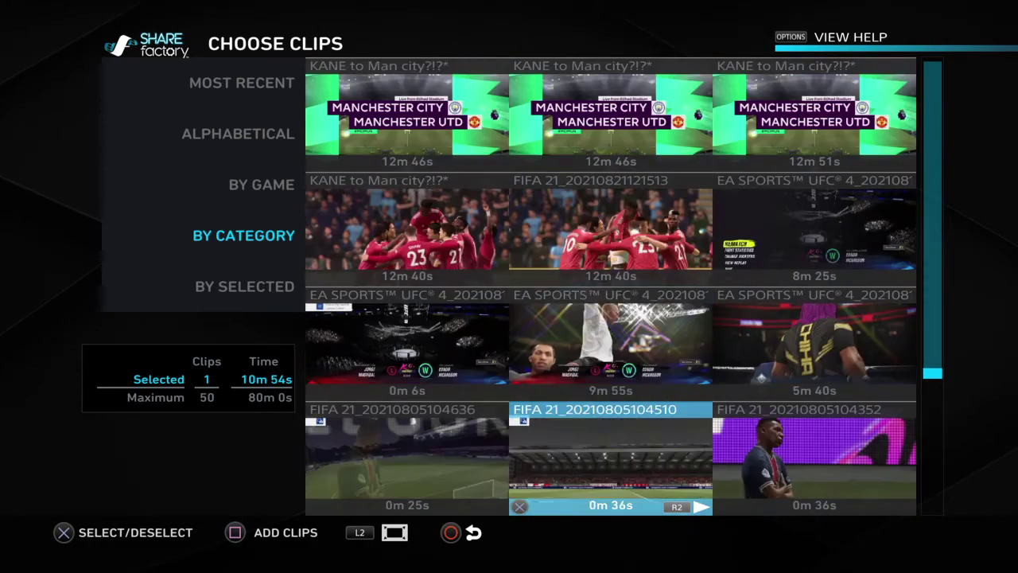
{"action": "key", "text": "Up"}
{"action": "key", "text": "Down"}
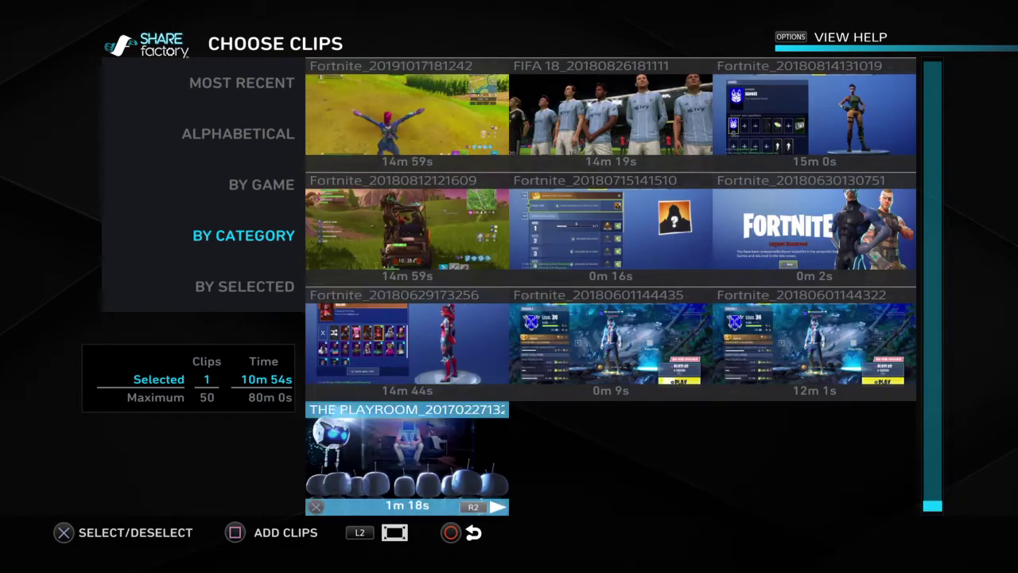
{"action": "key", "text": "Up"}
{"action": "key", "text": "Right"}
{"action": "key", "text": "Right"}
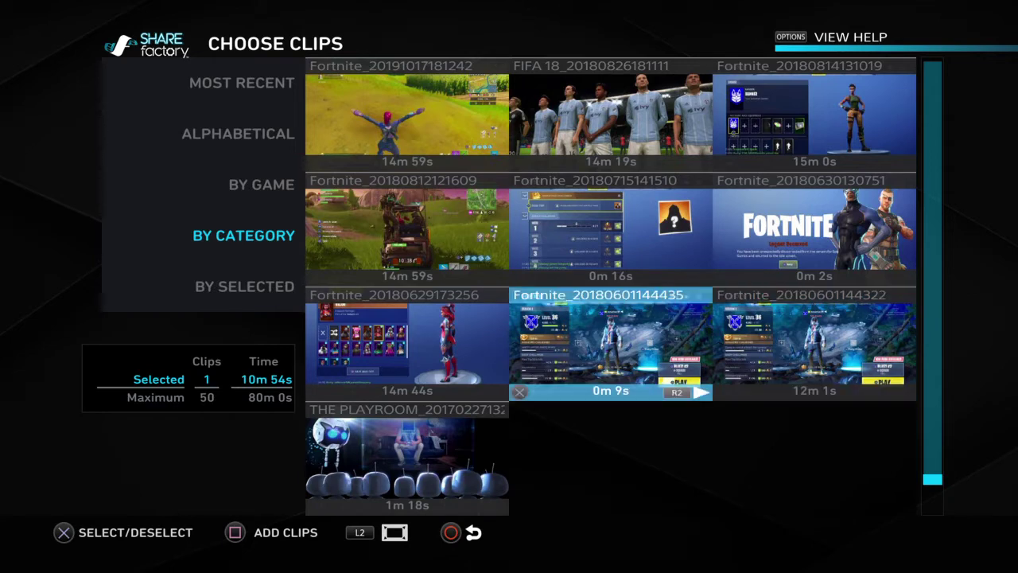
Step: Review the clips back up to the PlayStation®4 theme clips and leave the selection without adding any
{"action": "key", "text": "Up"}
{"action": "key", "text": "Left"}
{"action": "key", "text": "Left"}
{"action": "key", "text": "Right"}
{"action": "key", "text": "Up"}
{"action": "key", "text": "Up"}
{"action": "key", "text": "Up"}
{"action": "key", "text": "Up"}
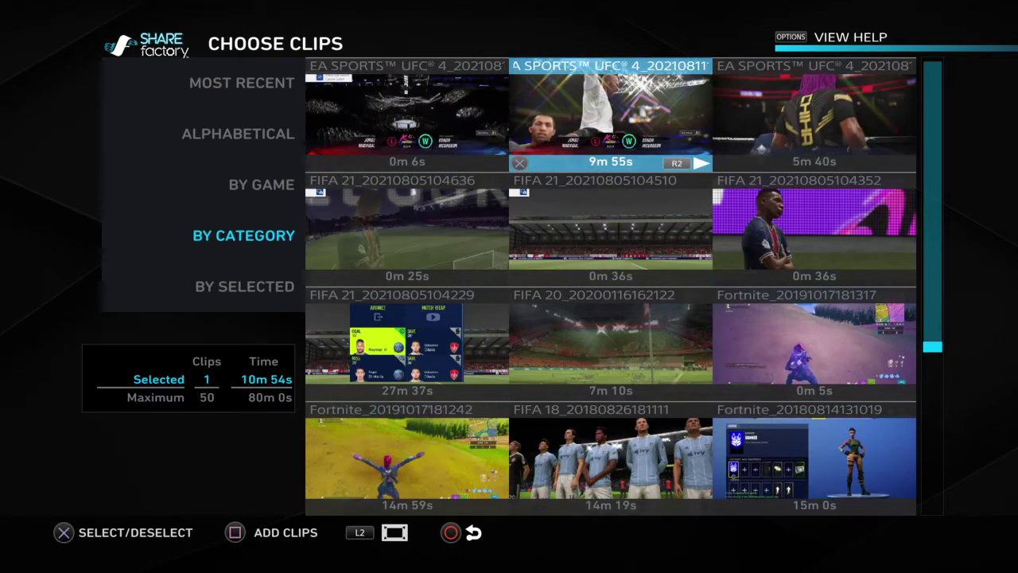
{"action": "key", "text": "Left"}
{"action": "key", "text": "Up"}
{"action": "key", "text": "Up"}
{"action": "key", "text": "Up"}
{"action": "key", "text": "Up"}
{"action": "key", "text": "Up"}
{"action": "key", "text": "Up"}
{"action": "key", "text": "Up"}
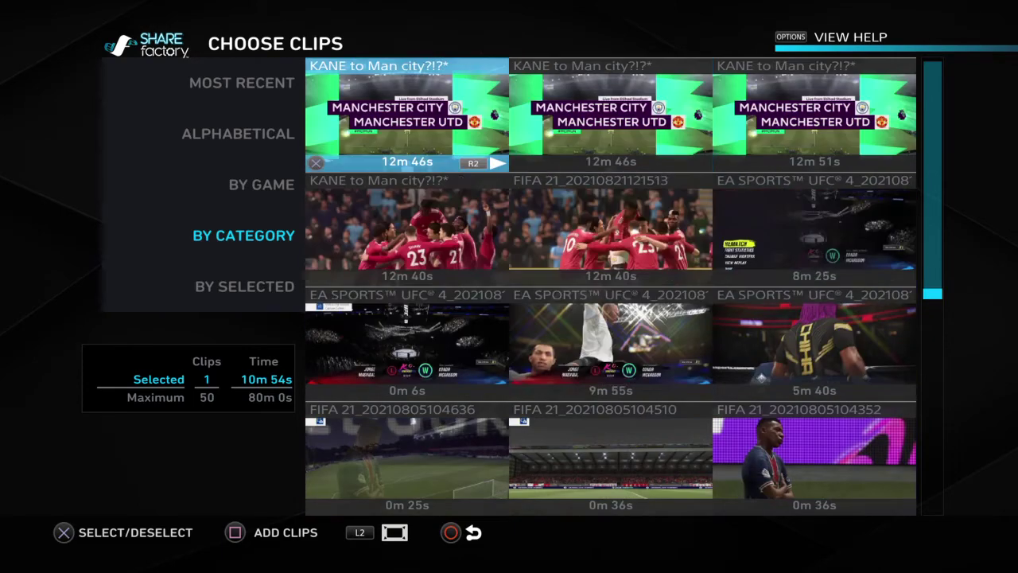
{"action": "key", "text": "Left"}
{"action": "key", "text": "Right"}
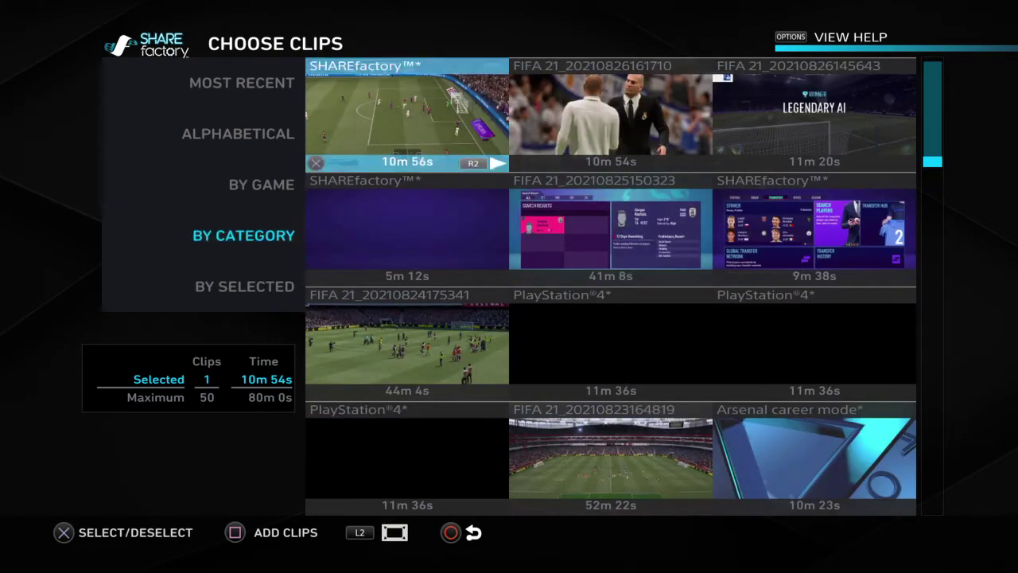
{"action": "key", "text": "Right"}
{"action": "key", "text": "Up"}
{"action": "key", "text": "Up"}
{"action": "key", "text": "Up"}
{"action": "key", "text": "Up"}
{"action": "key", "text": "Left"}
{"action": "key", "text": "Left"}
{"action": "key", "text": "Up"}
{"action": "key", "text": "Down"}
{"action": "key", "text": "Right"}
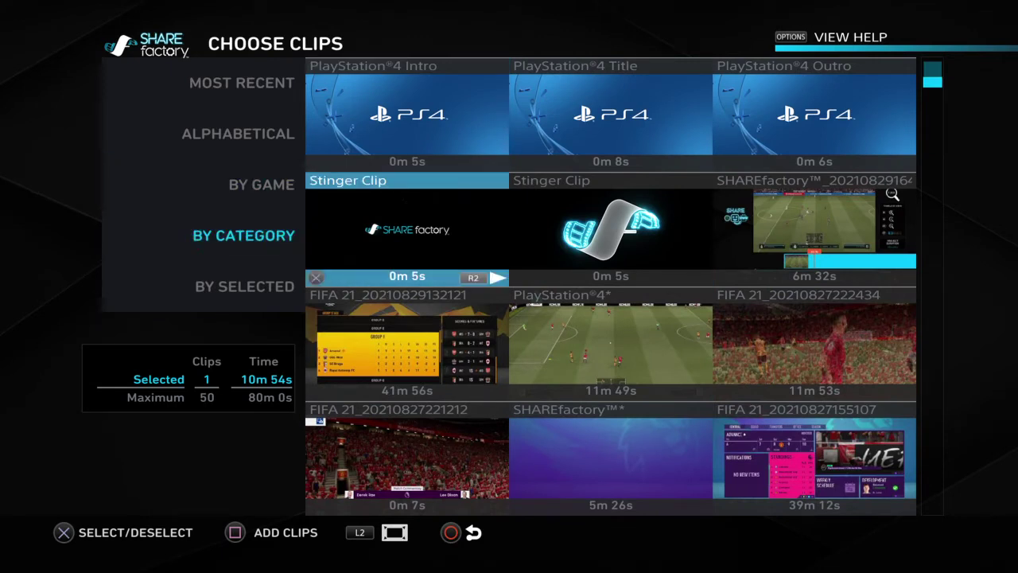
{"action": "key", "text": "Right"}
{"action": "key", "text": "Up"}
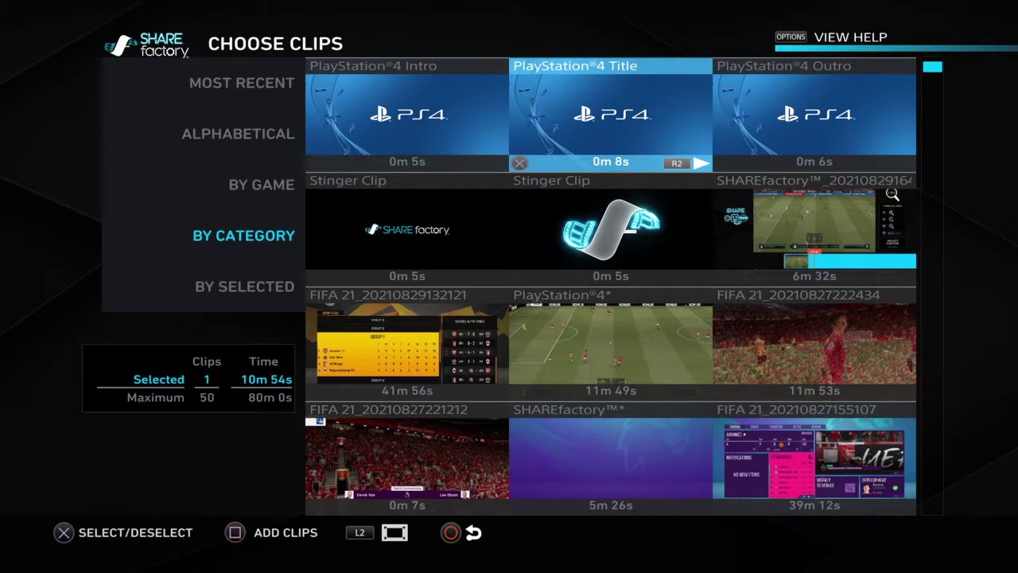
{"action": "key", "text": "Escape"}
Step: Add the animated FIRE background from the screenshots before the gameplay clip
{"action": "key", "text": "Return"}
{"action": "key", "text": "Right"}
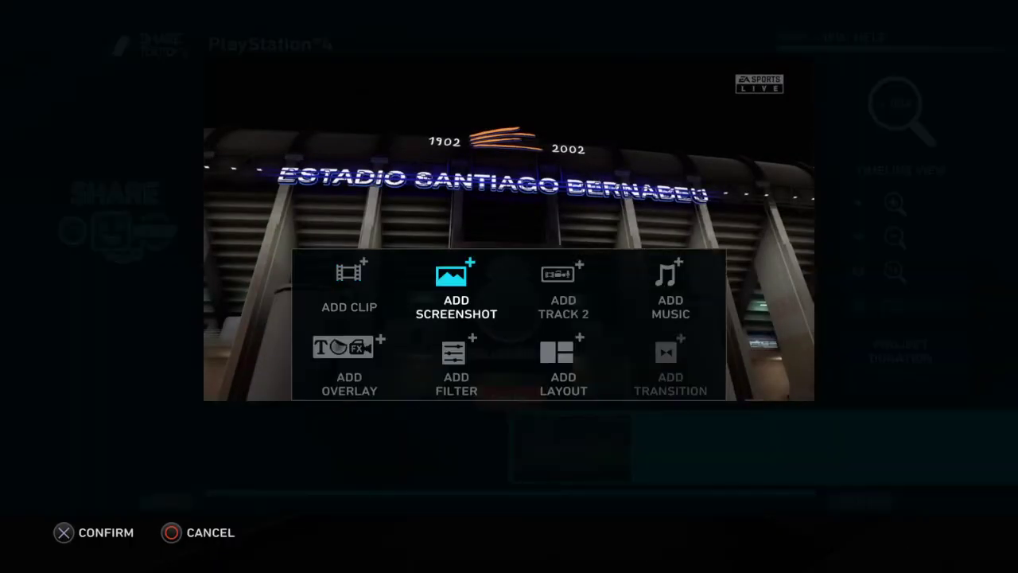
{"action": "key", "text": "Return"}
{"action": "key", "text": "Right"}
{"action": "key", "text": "Down"}
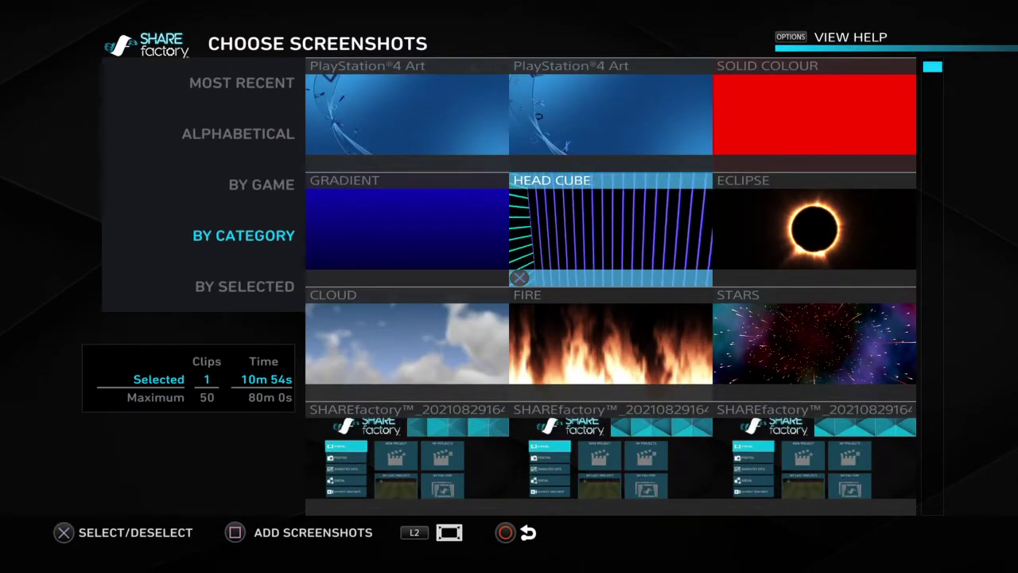
{"action": "key", "text": "Down"}
{"action": "key", "text": "Right"}
{"action": "key", "text": "Left"}
{"action": "key", "text": "Return"}
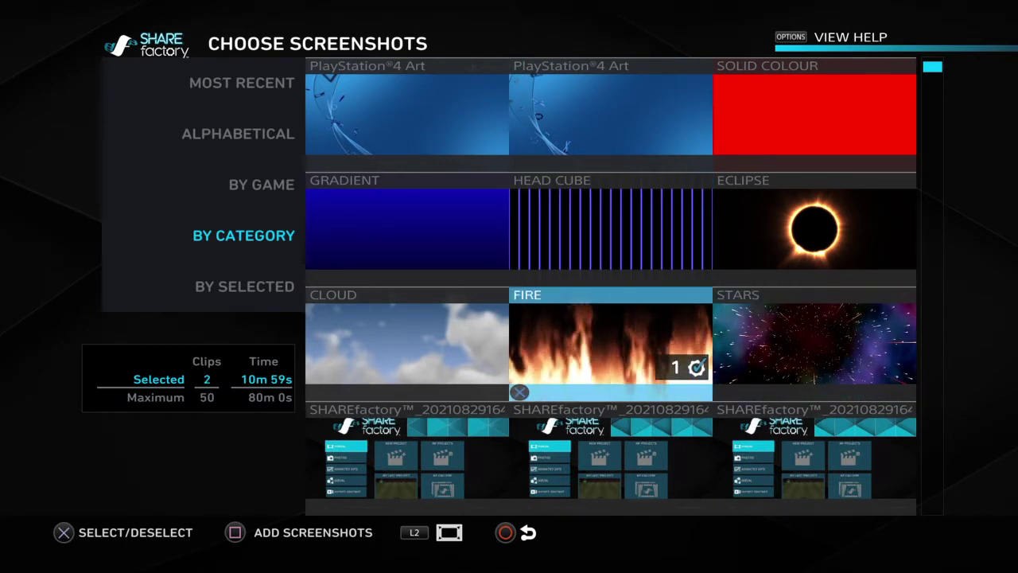
{"action": "key", "text": "Return"}
{"action": "key", "text": "space"}
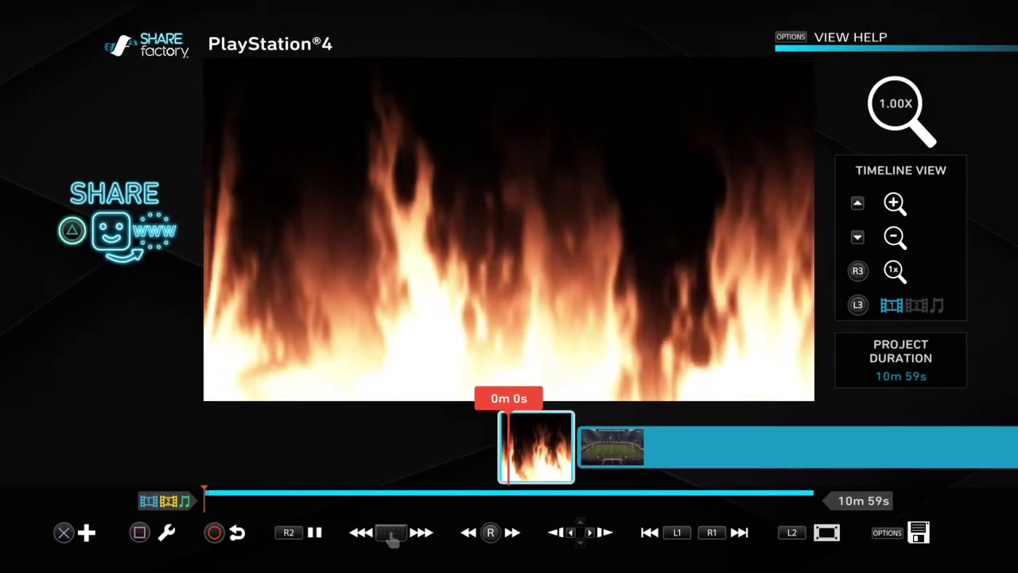
Step: Move the playhead to 0m 5s at the start of the gameplay clip and open the Track 2 recording screen
{"action": "key", "text": "Right"}
{"action": "key", "text": "Left"}
{"action": "key", "text": "Left"}
{"action": "key", "text": "Right"}
{"action": "key", "text": "Left"}
{"action": "key", "text": "Left"}
{"action": "key", "text": "Return"}
{"action": "key", "text": "Escape"}
{"action": "key", "text": "Right"}
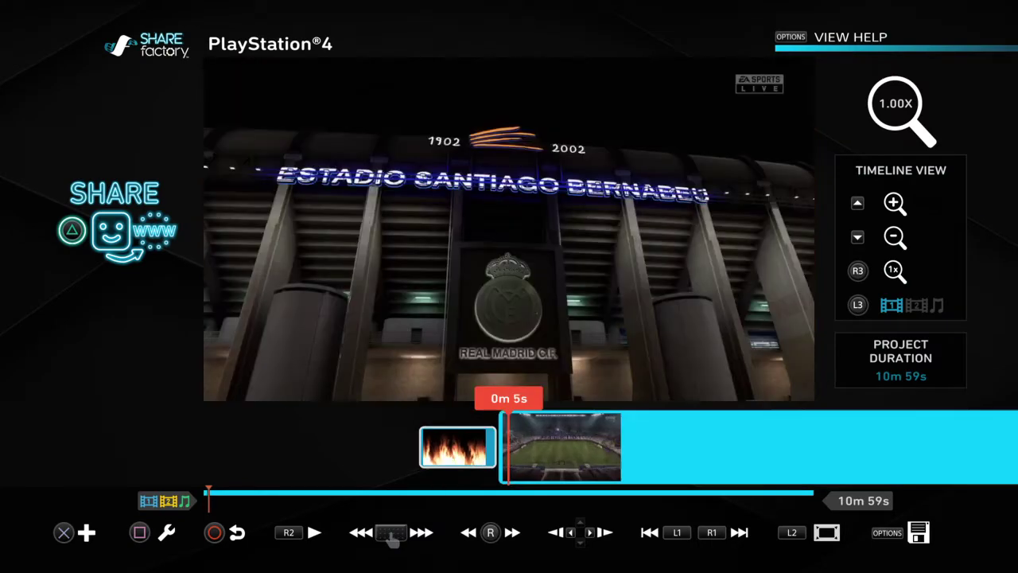
{"action": "key", "text": "Return"}
{"action": "key", "text": "Right"}
{"action": "key", "text": "Right"}
{"action": "key", "text": "Return"}
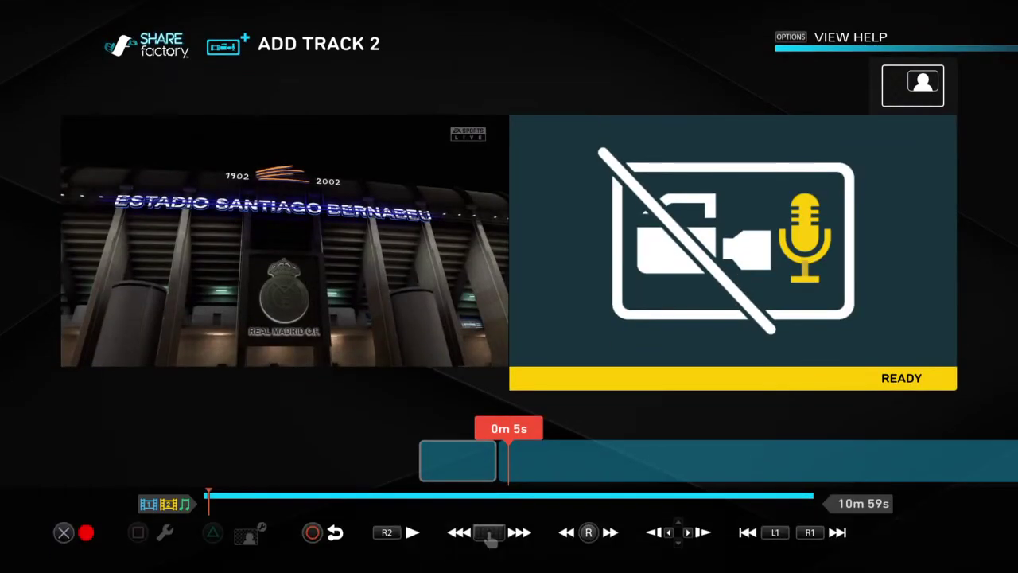
Step: Scrub back and forth through the project on the Track 2 screen and leave without recording
{"action": "key", "text": "Right"}
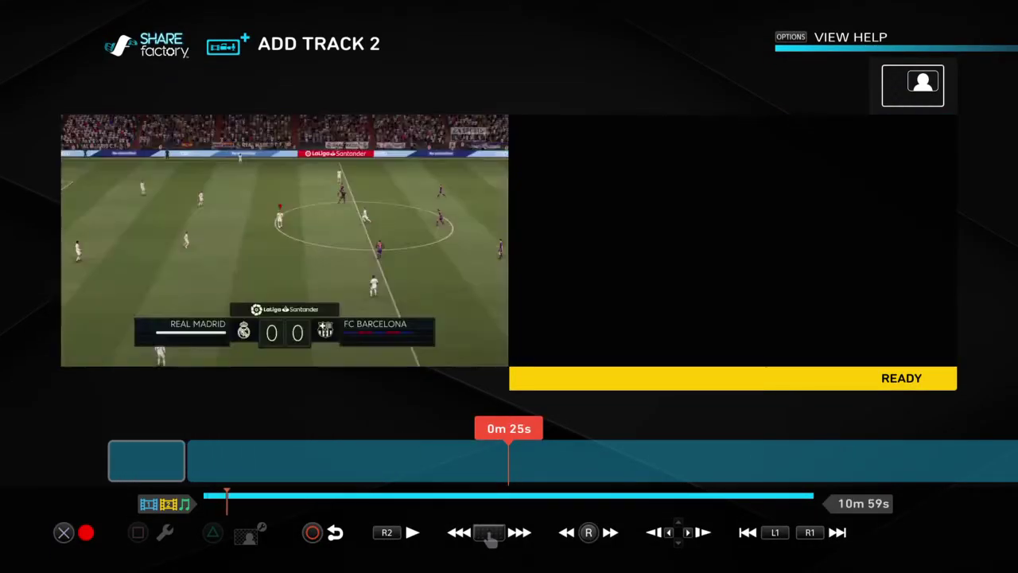
{"action": "key", "text": "Right"}
{"action": "key", "text": "Left"}
{"action": "key", "text": "Left"}
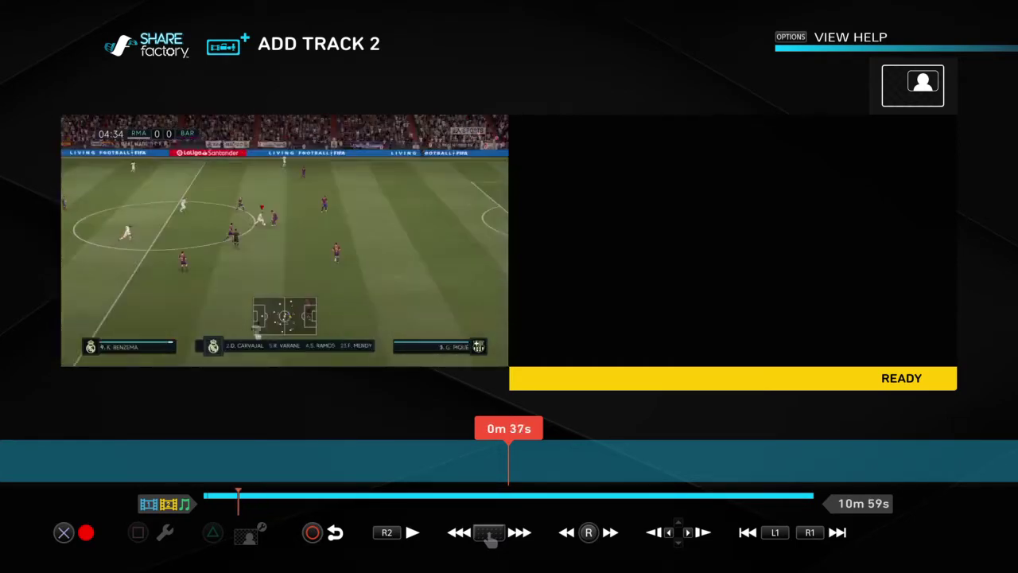
{"action": "key", "text": "Left"}
{"action": "key", "text": "Right"}
{"action": "key", "text": "Left"}
{"action": "key", "text": "Right"}
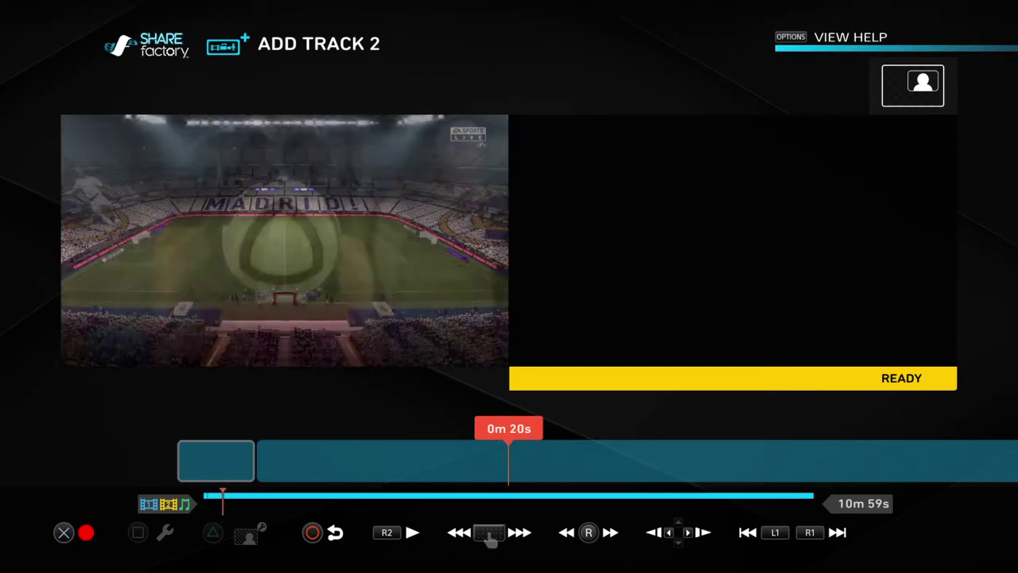
{"action": "key", "text": "Right"}
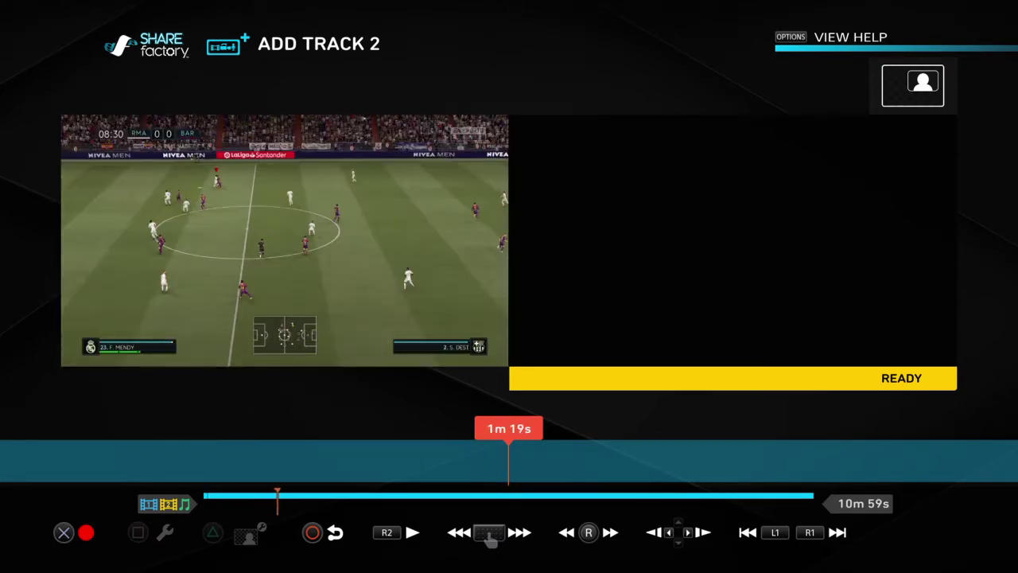
{"action": "key", "text": "Left"}
{"action": "key", "text": "Left"}
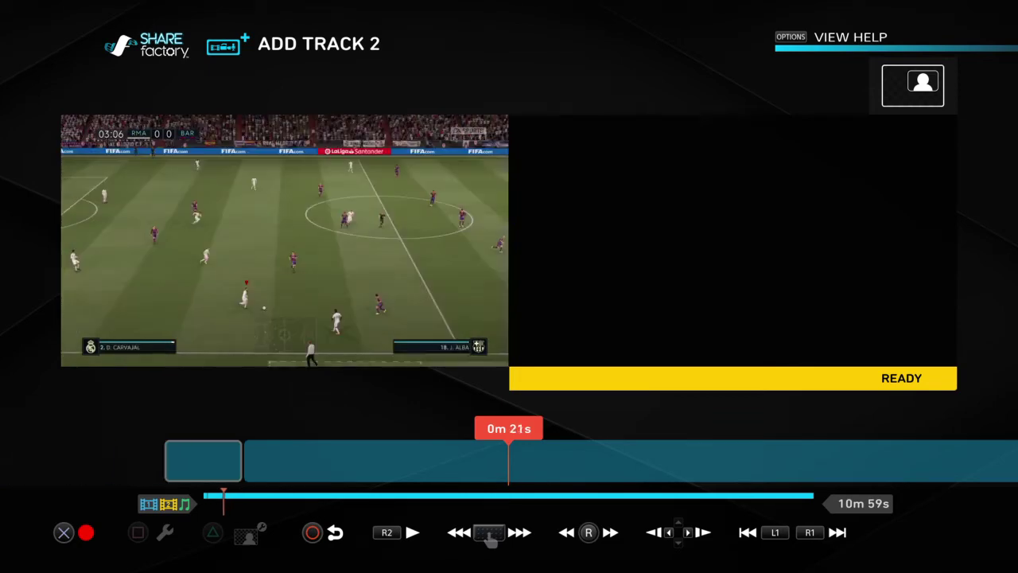
{"action": "key", "text": "Right"}
{"action": "key", "text": "Left"}
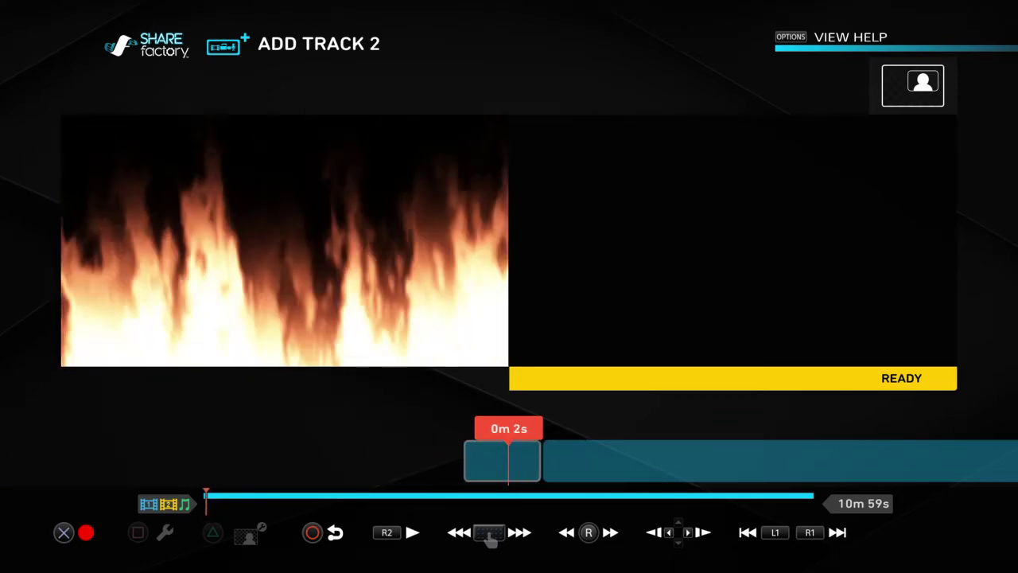
{"action": "key", "text": "Escape"}
Step: Move the playhead to the start of the gameplay clip and look through the first tracks in the music selection
{"action": "key", "text": "Right"}
{"action": "key", "text": "Left"}
{"action": "key", "text": "Return"}
{"action": "key", "text": "Right"}
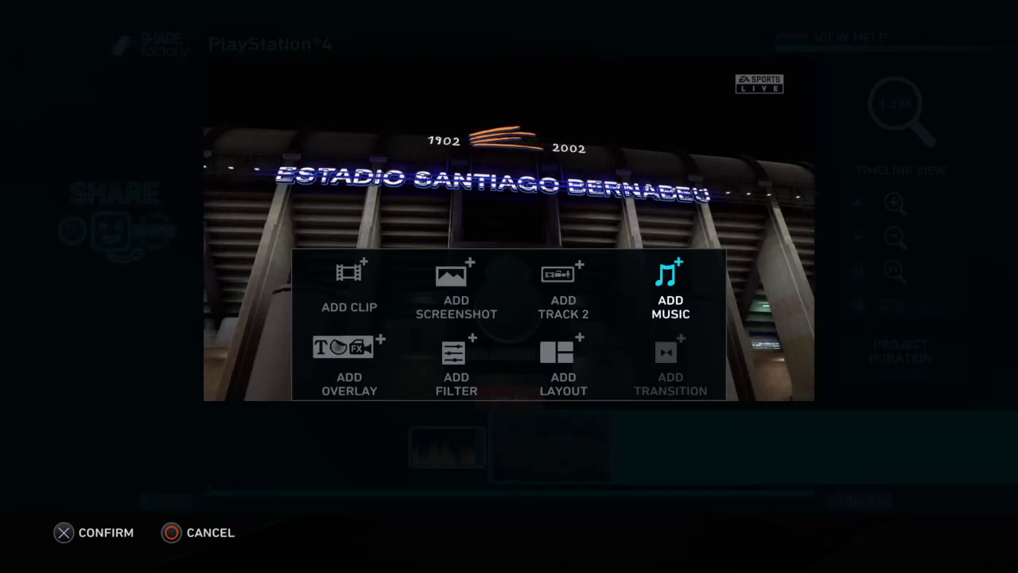
{"action": "key", "text": "Return"}
{"action": "key", "text": "Right"}
{"action": "key", "text": "Left"}
{"action": "key", "text": "Right"}
{"action": "key", "text": "Left"}
{"action": "key", "text": "Down"}
{"action": "key", "text": "Left"}
{"action": "key", "text": "Right"}
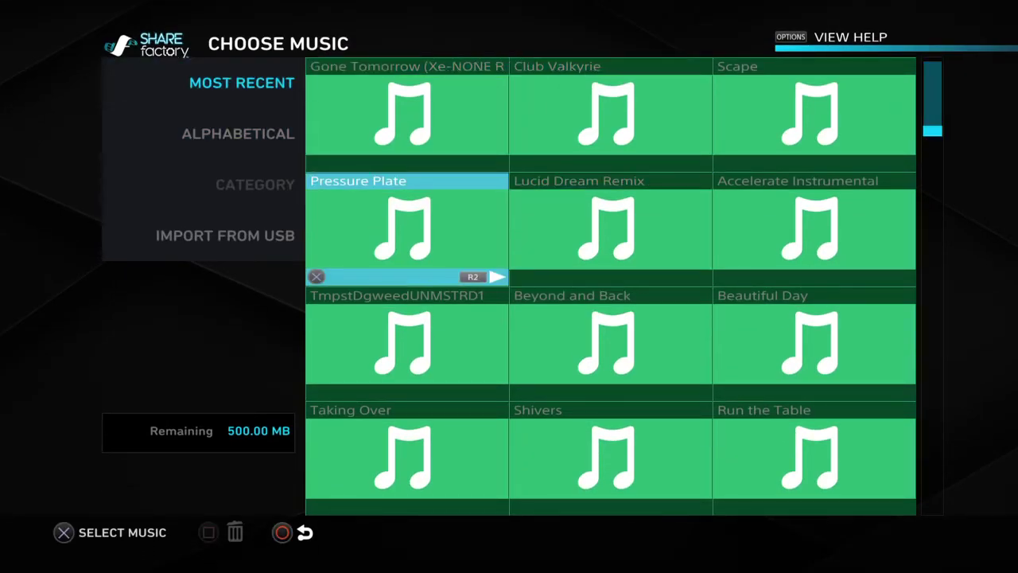
Step: Review the remaining music tracks down to Bombs Away and back up, and leave the selection for the music editor
{"action": "key", "text": "Down"}
{"action": "key", "text": "Down"}
{"action": "key", "text": "Down"}
{"action": "key", "text": "Down"}
{"action": "key", "text": "Down"}
{"action": "key", "text": "Right"}
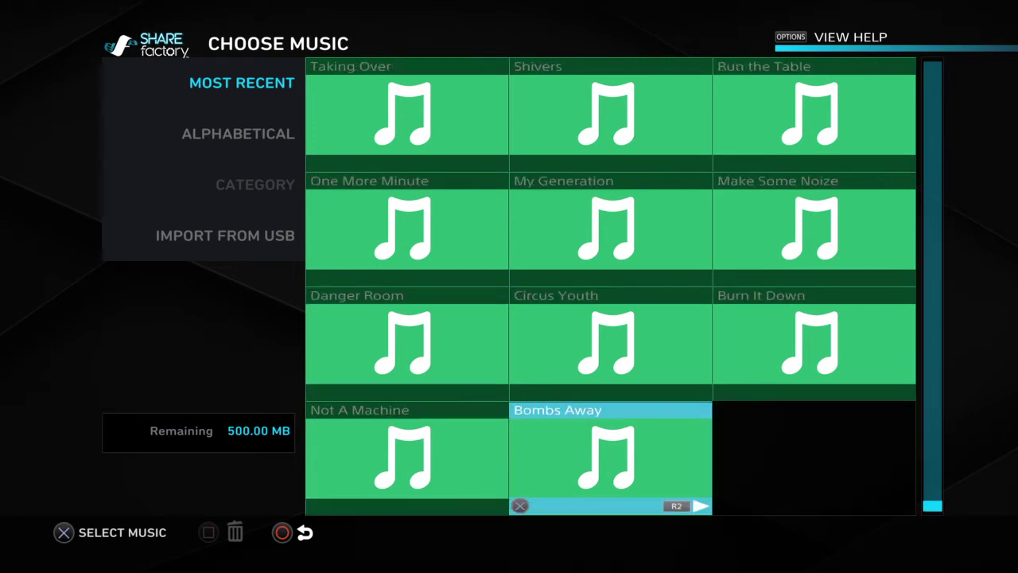
{"action": "key", "text": "Up"}
{"action": "key", "text": "Up"}
{"action": "key", "text": "Up"}
{"action": "key", "text": "Up"}
{"action": "key", "text": "Return"}
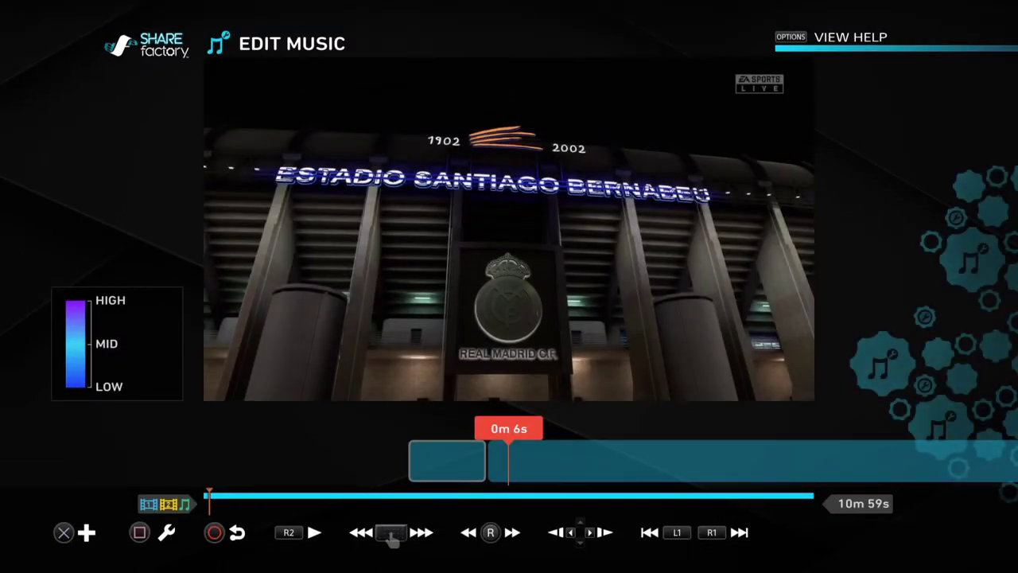
Step: Reopen the music selection from the music editor and return to the timeline without adding a track
{"action": "key", "text": "Left"}
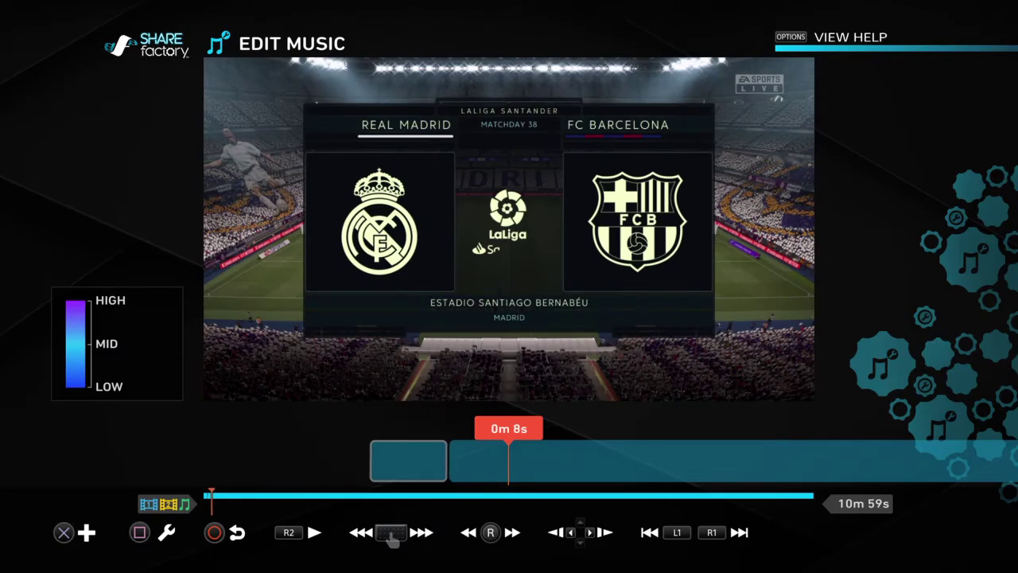
{"action": "key", "text": "Return"}
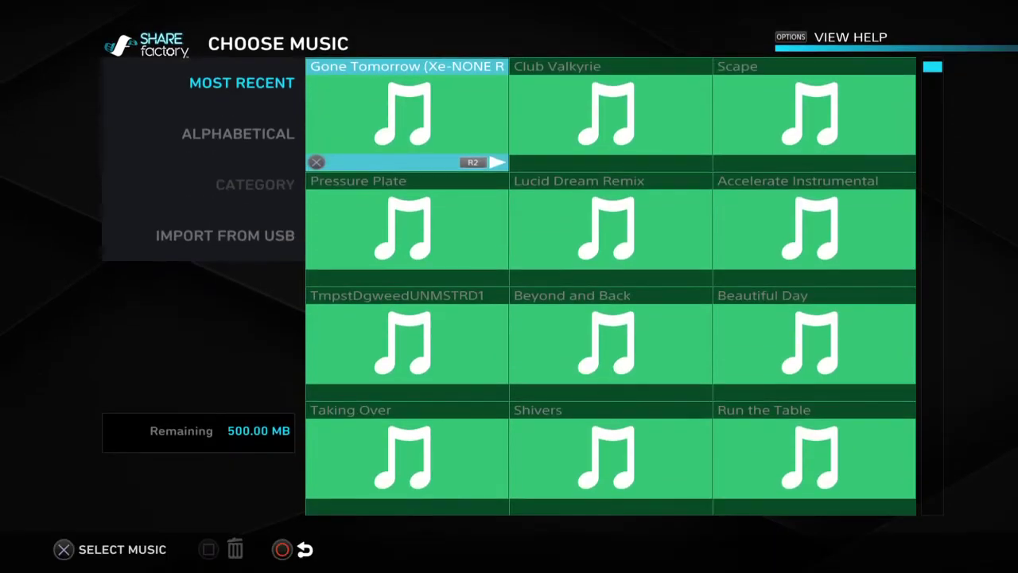
{"action": "key", "text": "Escape"}
{"action": "key", "text": "Escape"}
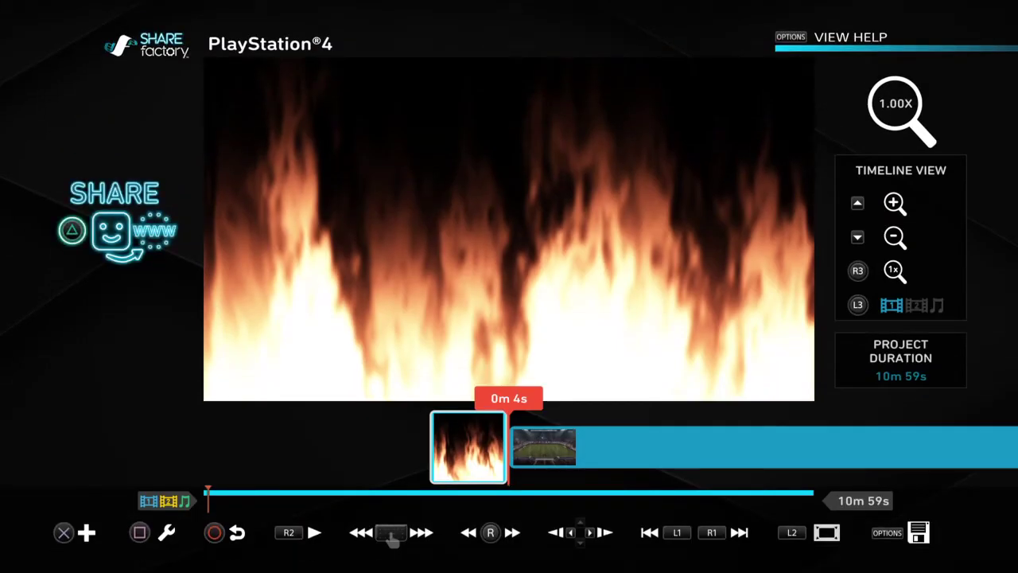
Step: Add a text overlay at the start of the gameplay clip, using the medium-size narrow serif style
{"action": "key", "text": "Right"}
{"action": "key", "text": "Return"}
{"action": "key", "text": "Right"}
{"action": "key", "text": "Down"}
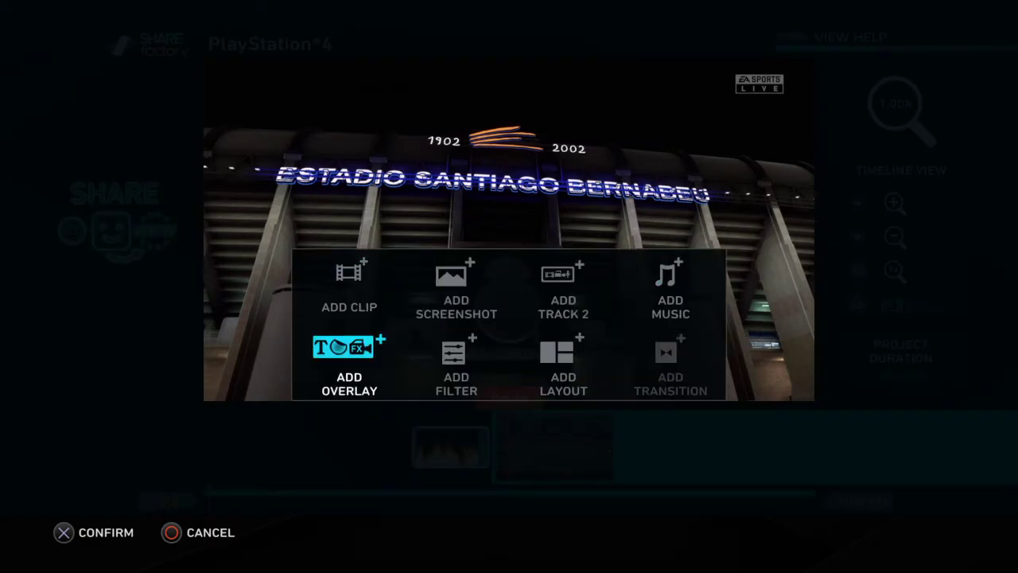
{"action": "key", "text": "Return"}
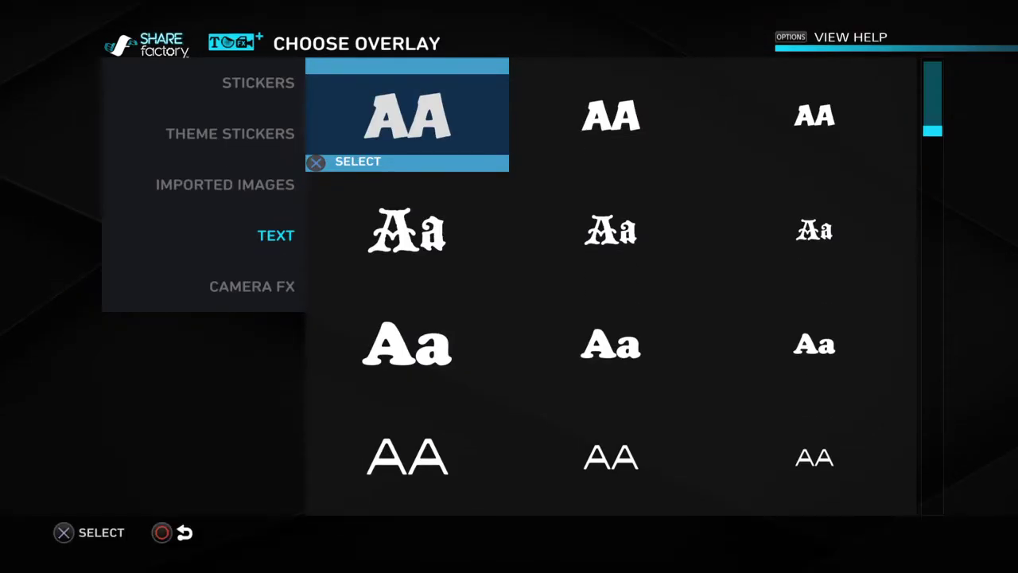
{"action": "key", "text": "Down"}
{"action": "key", "text": "Right"}
{"action": "key", "text": "Down"}
{"action": "key", "text": "Down"}
{"action": "key", "text": "Down"}
{"action": "key", "text": "Left"}
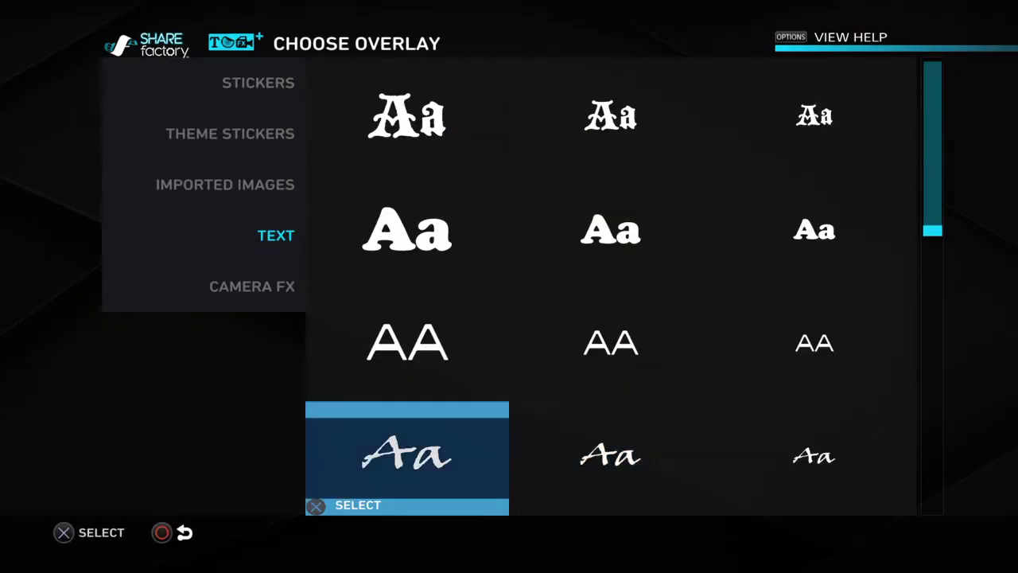
{"action": "key", "text": "Down"}
{"action": "key", "text": "Right"}
{"action": "key", "text": "Right"}
{"action": "key", "text": "Down"}
{"action": "key", "text": "Left"}
{"action": "key", "text": "Up"}
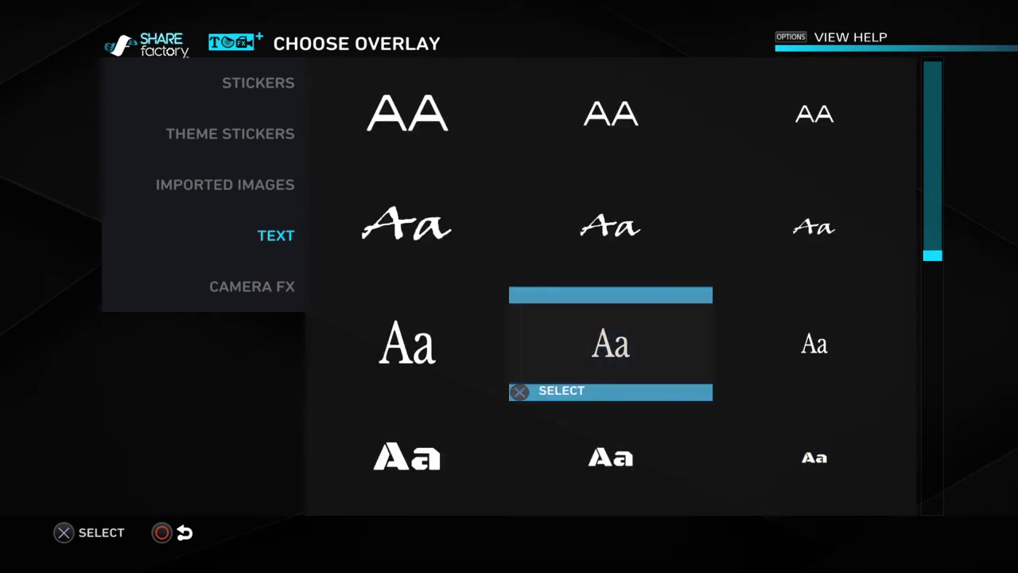
{"action": "key", "text": "Return"}
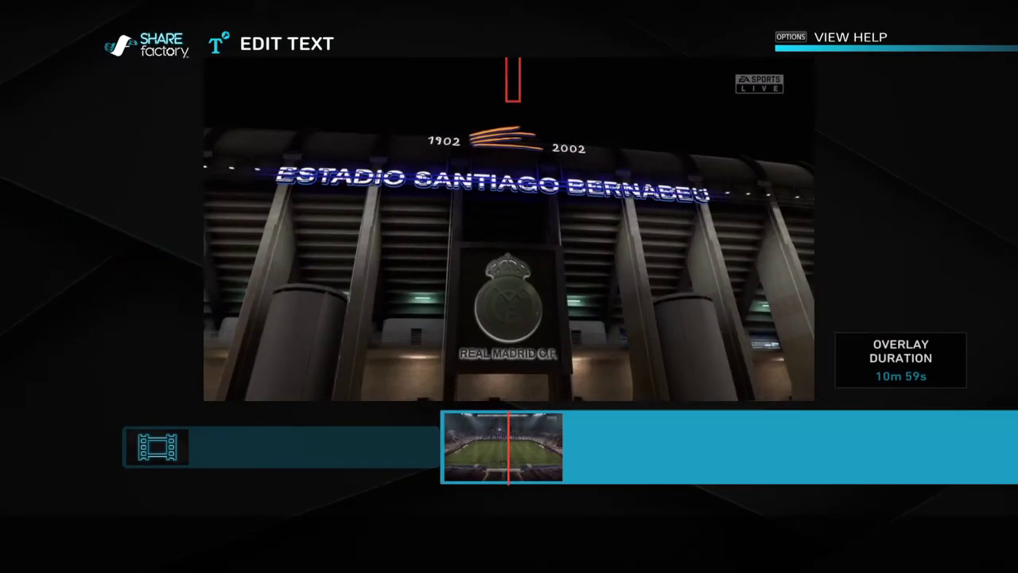
Step: Enter "Hi" as the overlay text and accept a duration of about 2 seconds
{"action": "type", "text": "Hi"}
{"action": "key", "text": "Return"}
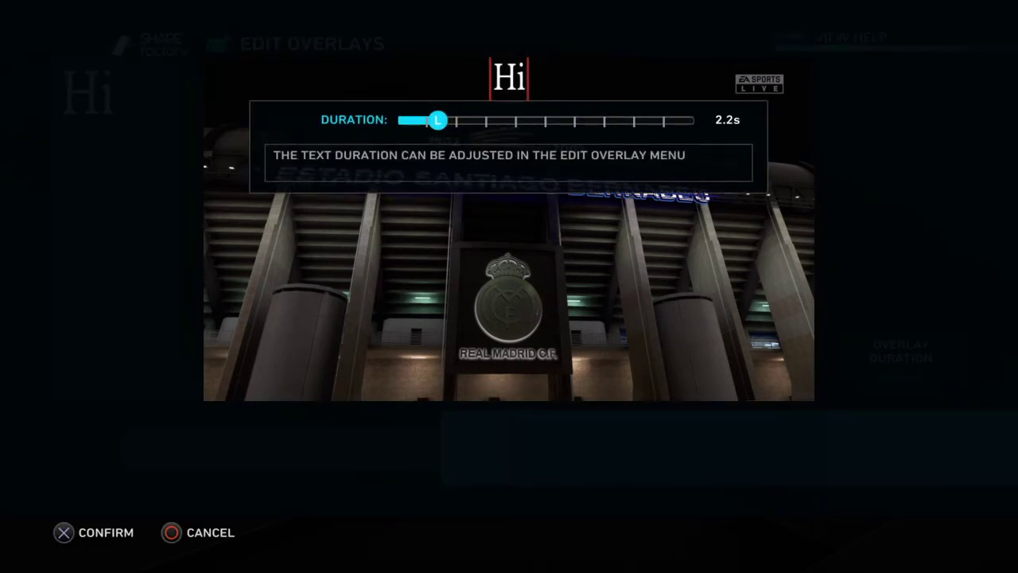
{"action": "key", "text": "Return"}
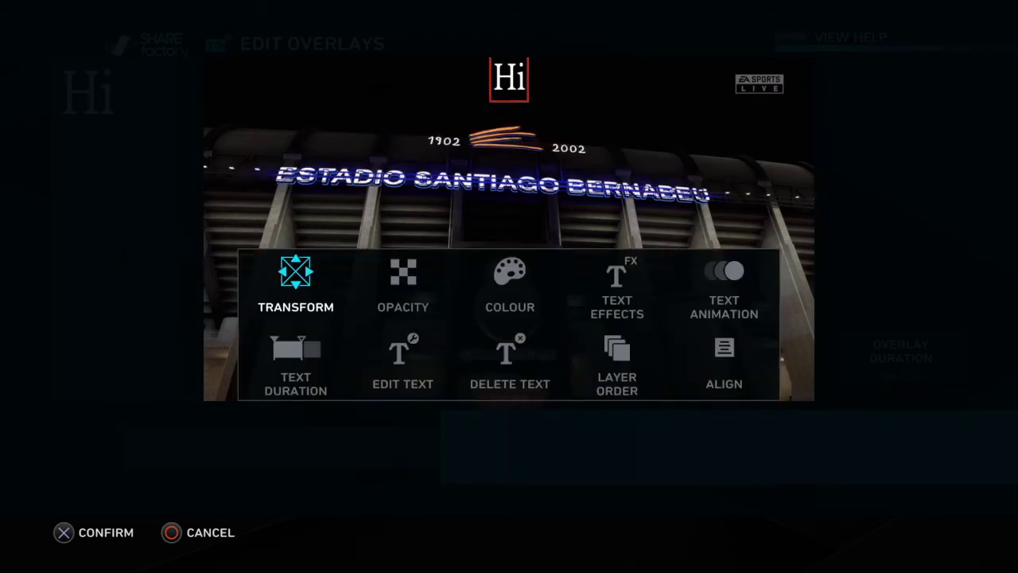
Step: Review the editing options for the Hi text, from Transform and Text Effects to Layer Order, without changing any
{"action": "key", "text": "Right"}
{"action": "key", "text": "Right"}
{"action": "key", "text": "Right"}
{"action": "key", "text": "Left"}
{"action": "key", "text": "Right"}
{"action": "key", "text": "Left"}
{"action": "key", "text": "Left"}
{"action": "key", "text": "Down"}
{"action": "key", "text": "Right"}
{"action": "key", "text": "Left"}
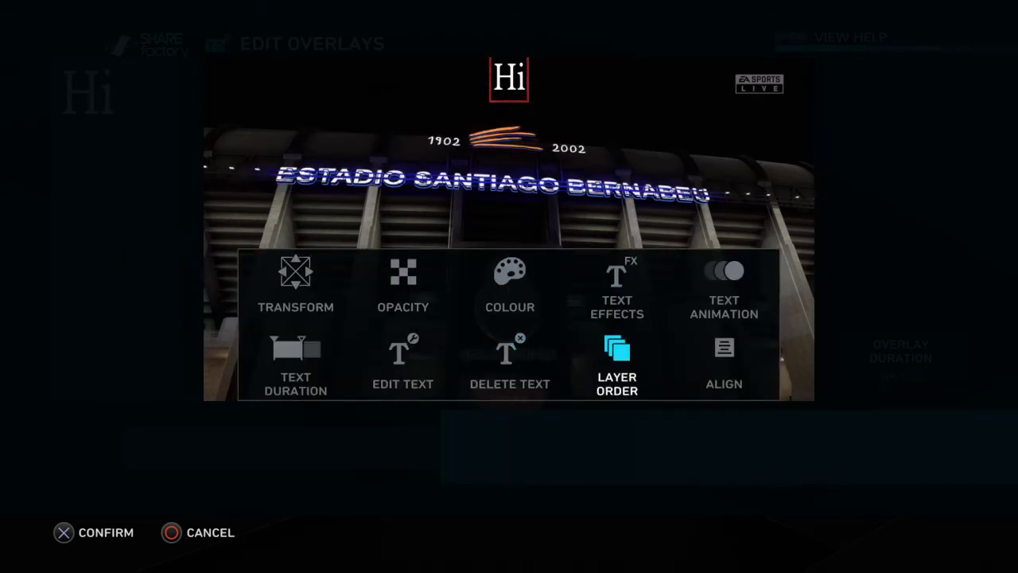
{"action": "key", "text": "Up"}
{"action": "key", "text": "Left"}
{"action": "key", "text": "Right"}
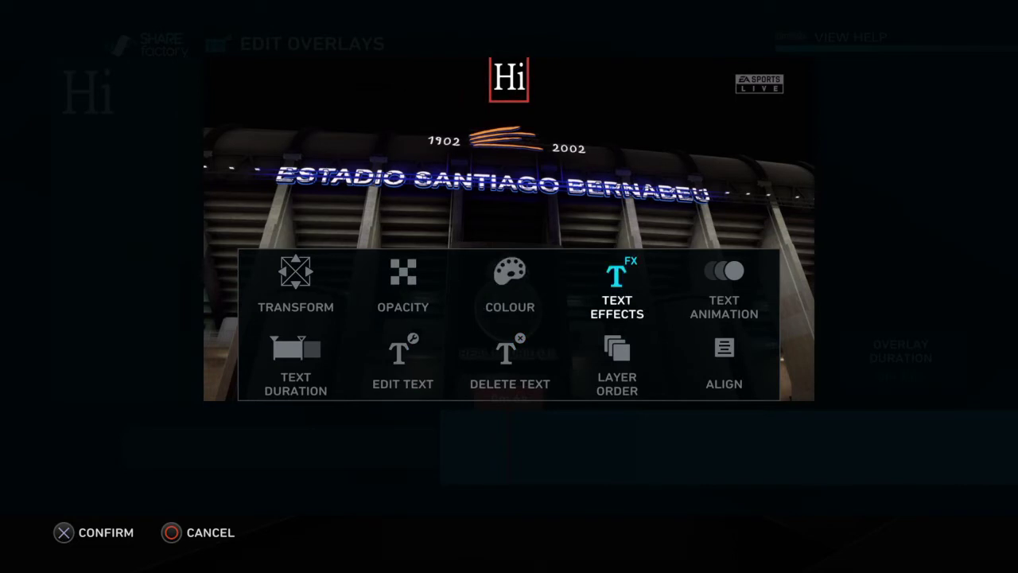
{"action": "key", "text": "Escape"}
Step: Play the gameplay clip with the Hi overlay and return to the main timeline to scrub through it
{"action": "key", "text": "space"}
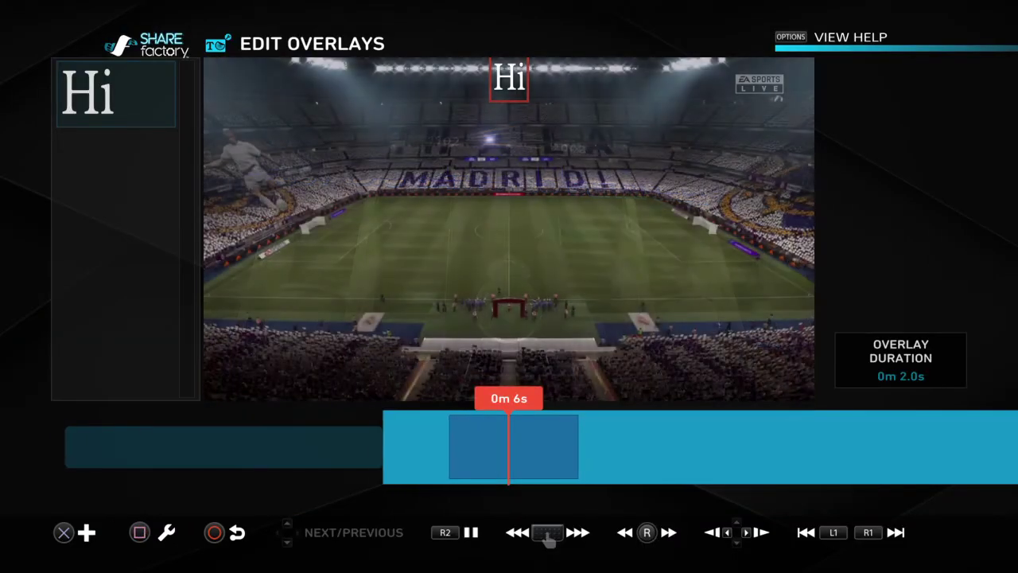
{"action": "key", "text": "Escape"}
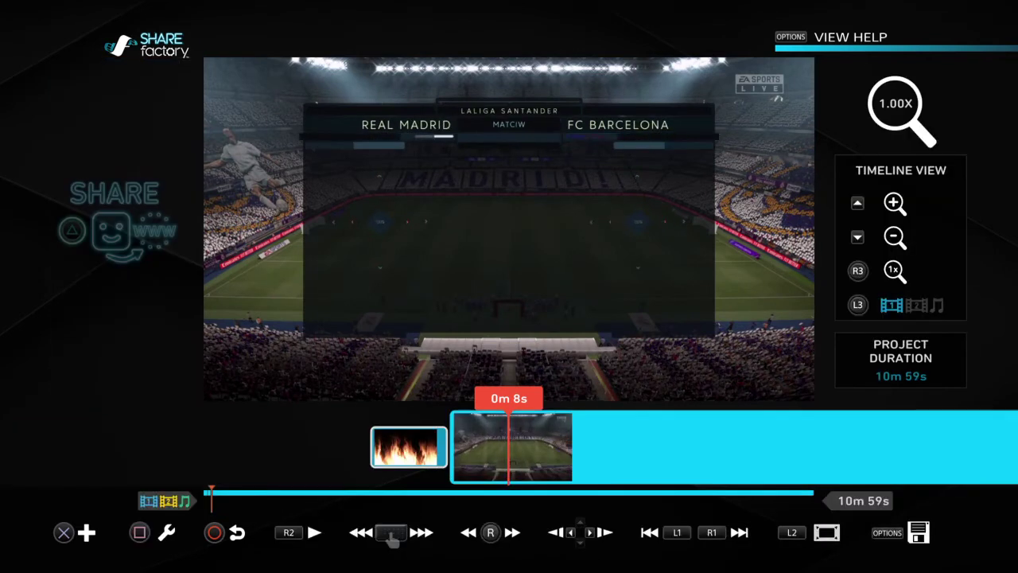
{"action": "key", "text": "Left"}
{"action": "key", "text": "Right"}
{"action": "key", "text": "Right"}
{"action": "key", "text": "Left"}
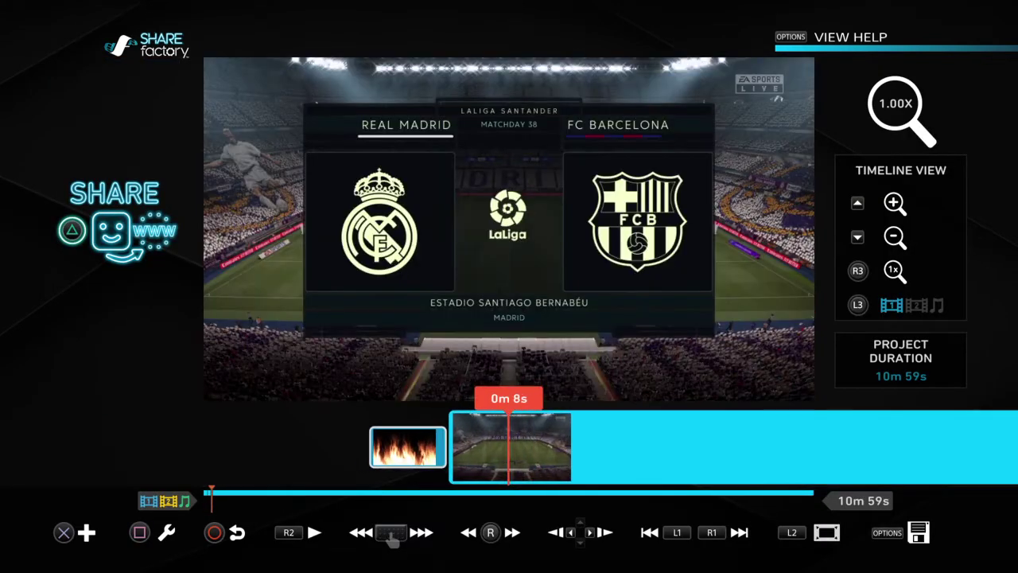
Step: Apply the inverted-colour filter to the gameplay clip
{"action": "key", "text": "Return"}
{"action": "key", "text": "Right"}
{"action": "key", "text": "Right"}
{"action": "key", "text": "Left"}
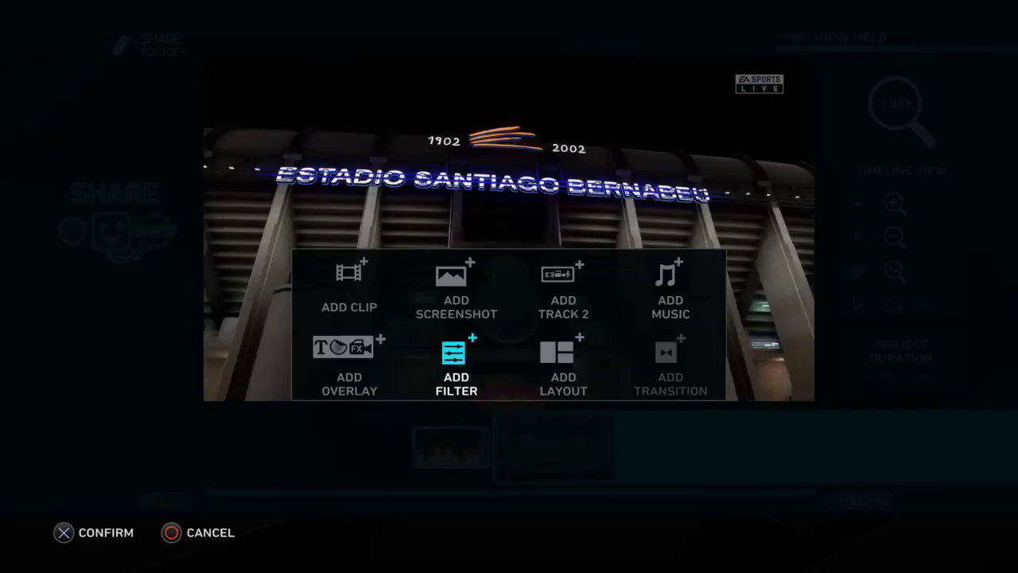
{"action": "key", "text": "Return"}
{"action": "key", "text": "Down"}
{"action": "key", "text": "Down"}
{"action": "key", "text": "Right"}
{"action": "key", "text": "Right"}
{"action": "key", "text": "Left"}
{"action": "key", "text": "Up"}
{"action": "key", "text": "Left"}
{"action": "key", "text": "Down"}
{"action": "key", "text": "Right"}
{"action": "key", "text": "Right"}
{"action": "key", "text": "Left"}
{"action": "key", "text": "Return"}
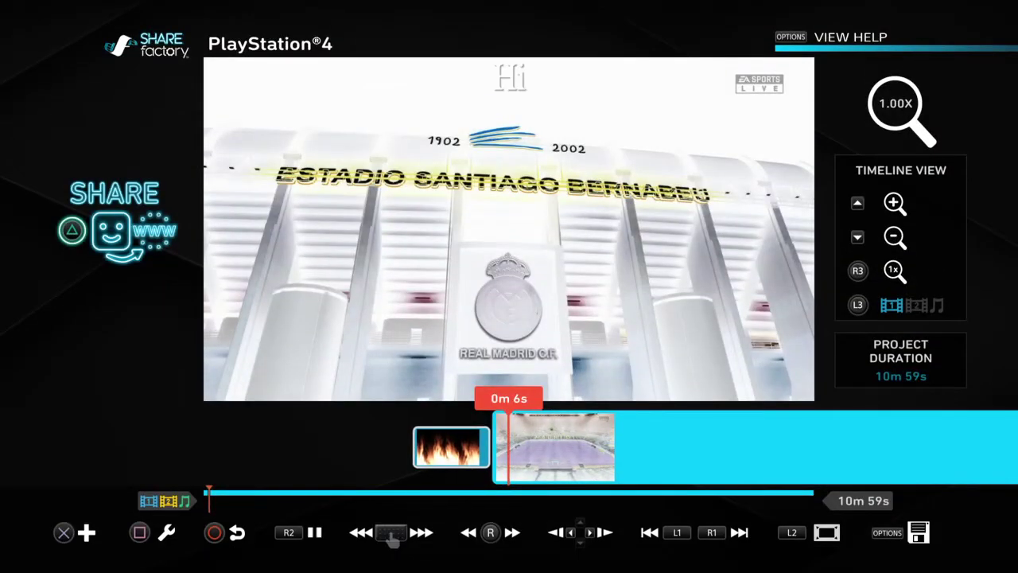
Step: Scrub forward and back through the gameplay clip to check the filter
{"action": "key", "text": "Right"}
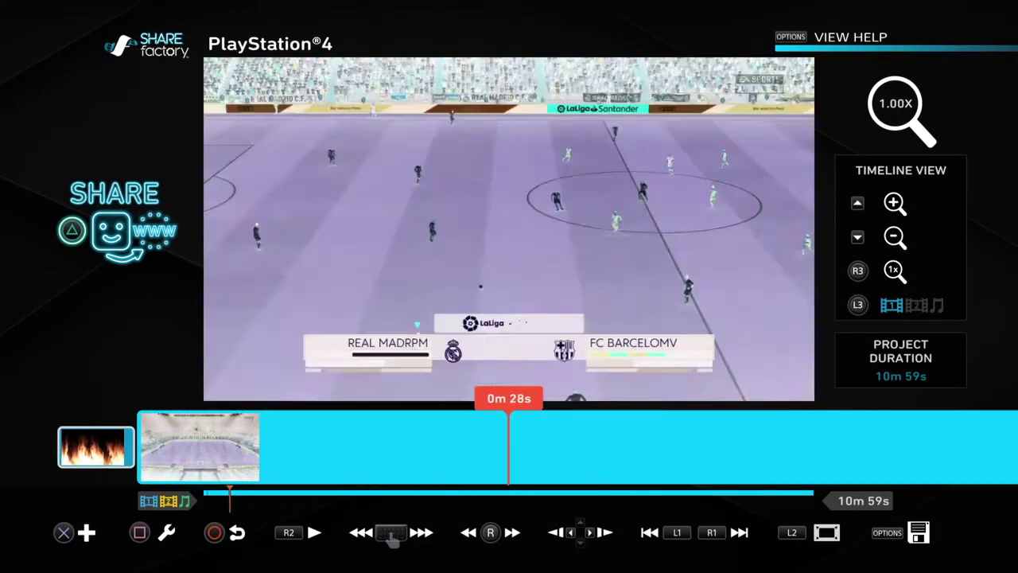
{"action": "key", "text": "Left"}
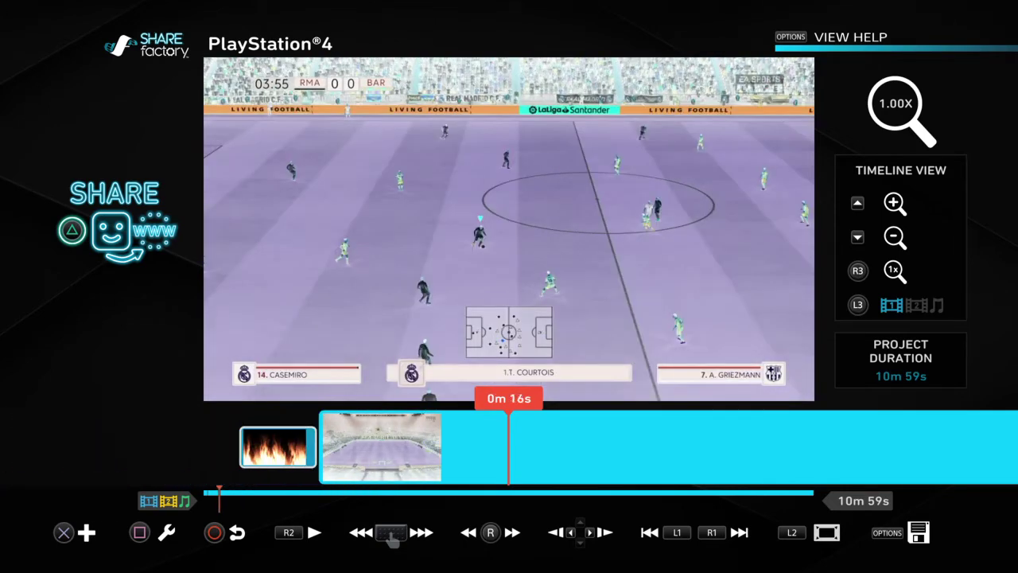
{"action": "key", "text": "Right"}
Step: Apply the layout that shrinks the gameplay video into the lower-left corner over the blue theme background
{"action": "key", "text": "Return"}
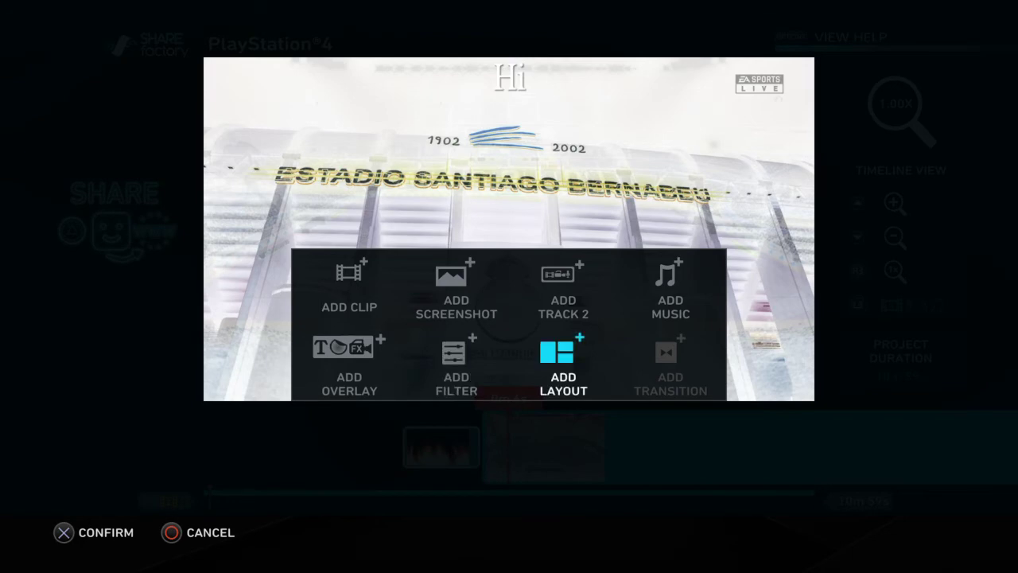
{"action": "key", "text": "Return"}
{"action": "key", "text": "Down"}
{"action": "key", "text": "Right"}
{"action": "key", "text": "Left"}
{"action": "key", "text": "Down"}
{"action": "key", "text": "Right"}
{"action": "key", "text": "Left"}
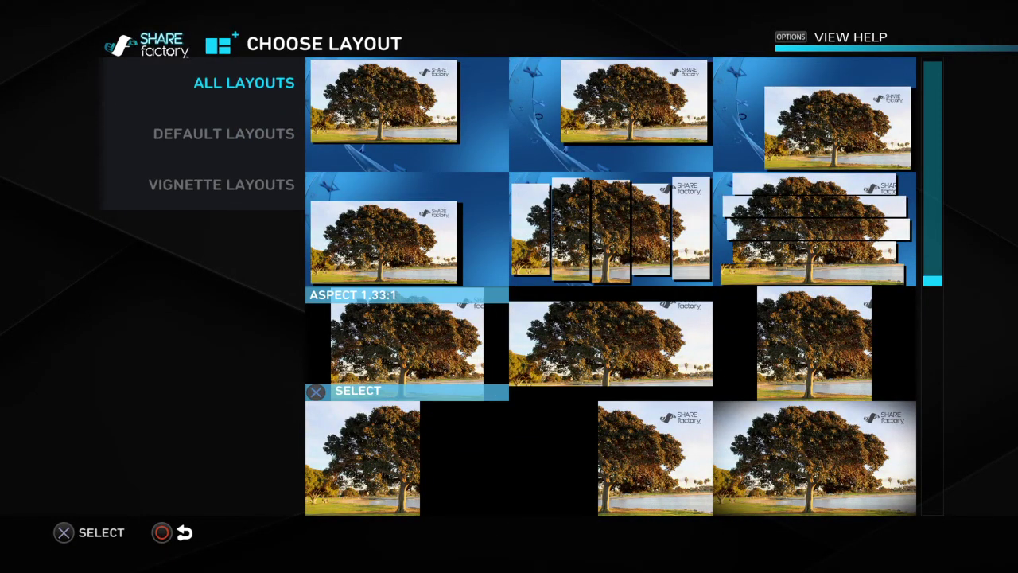
{"action": "key", "text": "Up"}
{"action": "key", "text": "Return"}
Step: Scrub back and forth across the fire background and gameplay clip to check the new layout
{"action": "key", "text": "Right"}
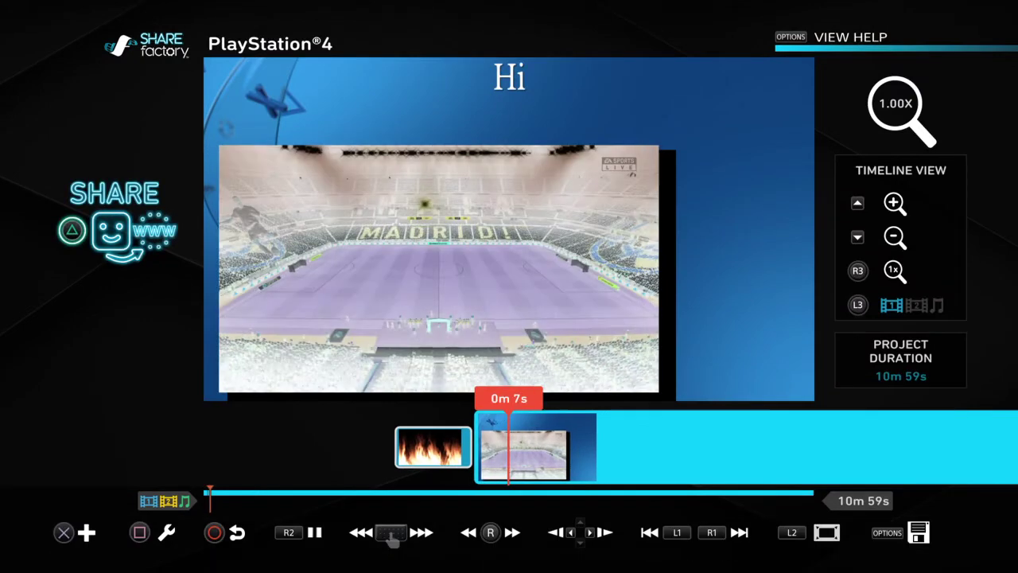
{"action": "key", "text": "Left"}
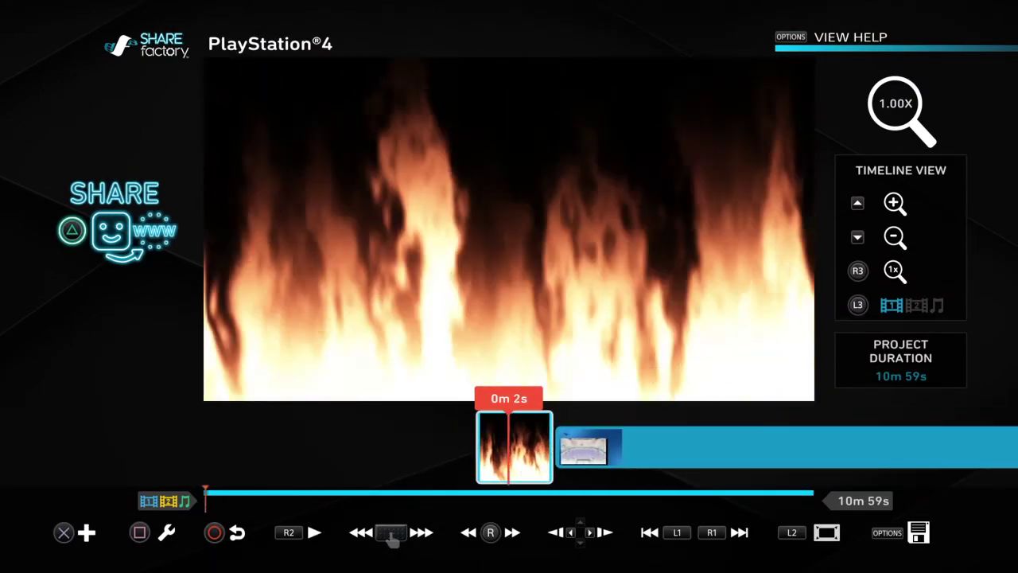
{"action": "key", "text": "Right"}
{"action": "key", "text": "Right"}
{"action": "key", "text": "Left"}
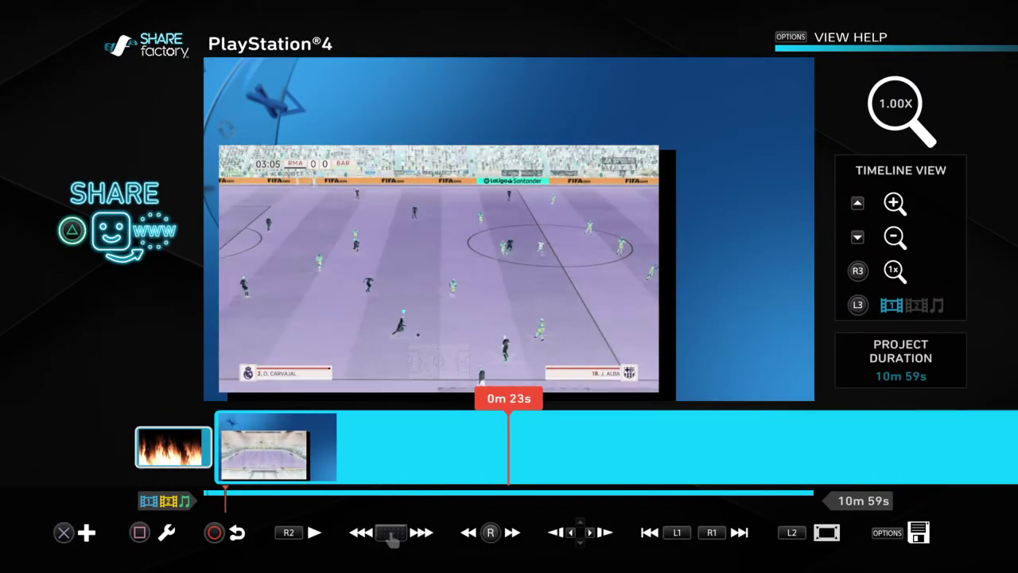
{"action": "key", "text": "Left"}
{"action": "key", "text": "Right"}
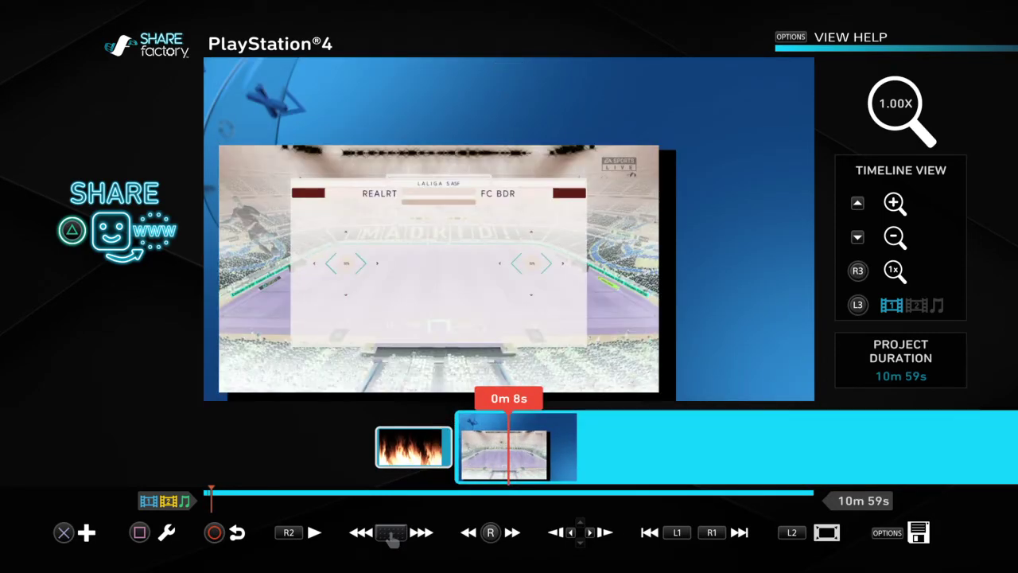
{"action": "key", "text": "Left"}
{"action": "key", "text": "Return"}
{"action": "key", "text": "Left"}
{"action": "key", "text": "Left"}
{"action": "key", "text": "Left"}
{"action": "key", "text": "Escape"}
Step: Split the gameplay clip at about 0m 8s and again at 0m 19s
{"action": "key", "text": "Return"}
{"action": "key", "text": "Up"}
{"action": "key", "text": "Right"}
{"action": "key", "text": "Return"}
{"action": "key", "text": "Return"}
{"action": "key", "text": "Left"}
{"action": "key", "text": "Return"}
{"action": "key", "text": "Right"}
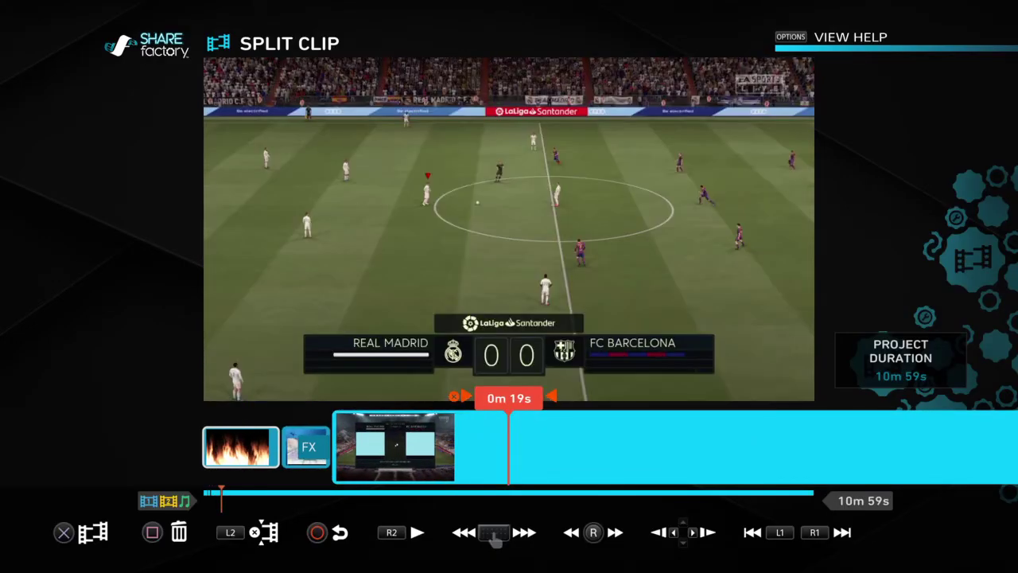
{"action": "key", "text": "Return"}
Step: Delete the middle gameplay section between the two splits and leave the split editor
{"action": "key", "text": "Left"}
{"action": "key", "text": "Return"}
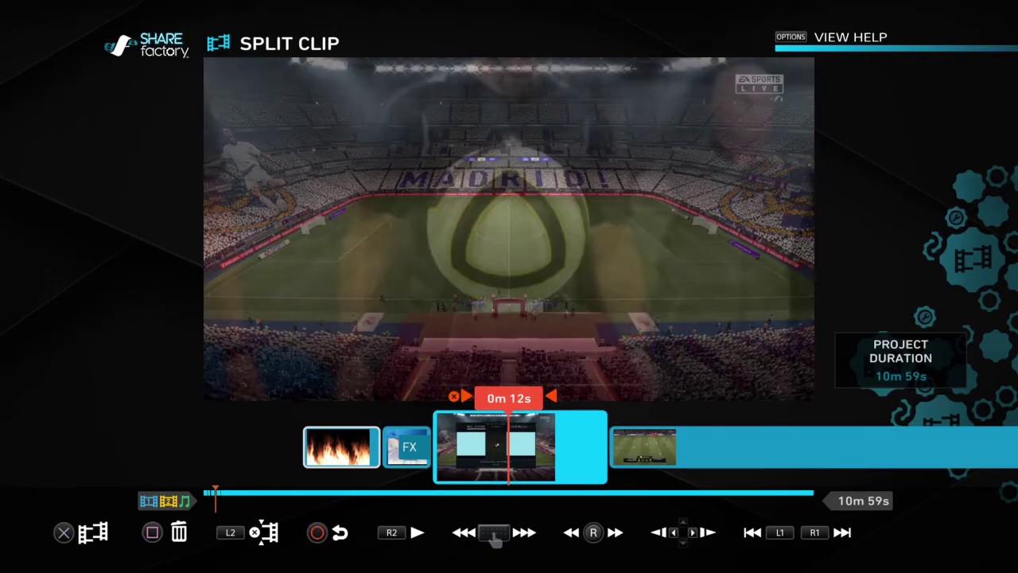
{"action": "key", "text": "Delete"}
{"action": "key", "text": "Left"}
{"action": "key", "text": "Return"}
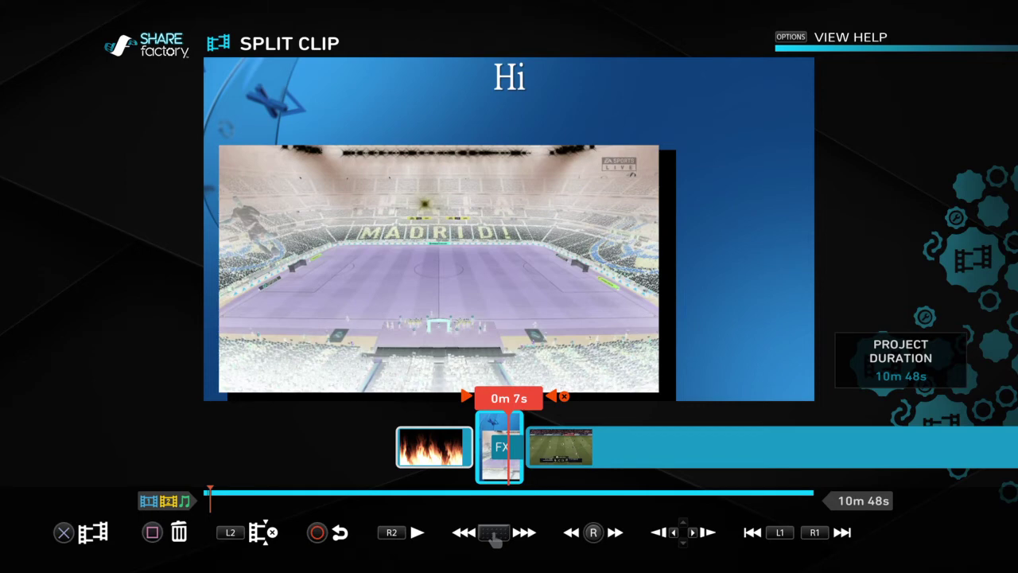
{"action": "key", "text": "Escape"}
Step: Move the long gameplay clip one place earlier, ahead of the FX clip, and shift it back to its original place before applying
{"action": "key", "text": "Right"}
{"action": "key", "text": "Return"}
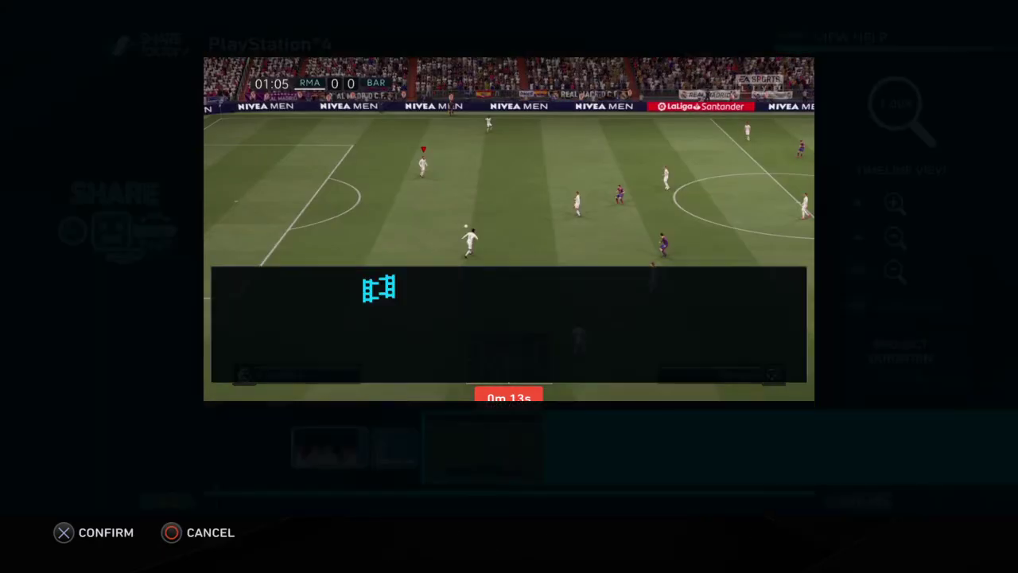
{"action": "key", "text": "Right"}
{"action": "key", "text": "Right"}
{"action": "key", "text": "Left"}
{"action": "key", "text": "Return"}
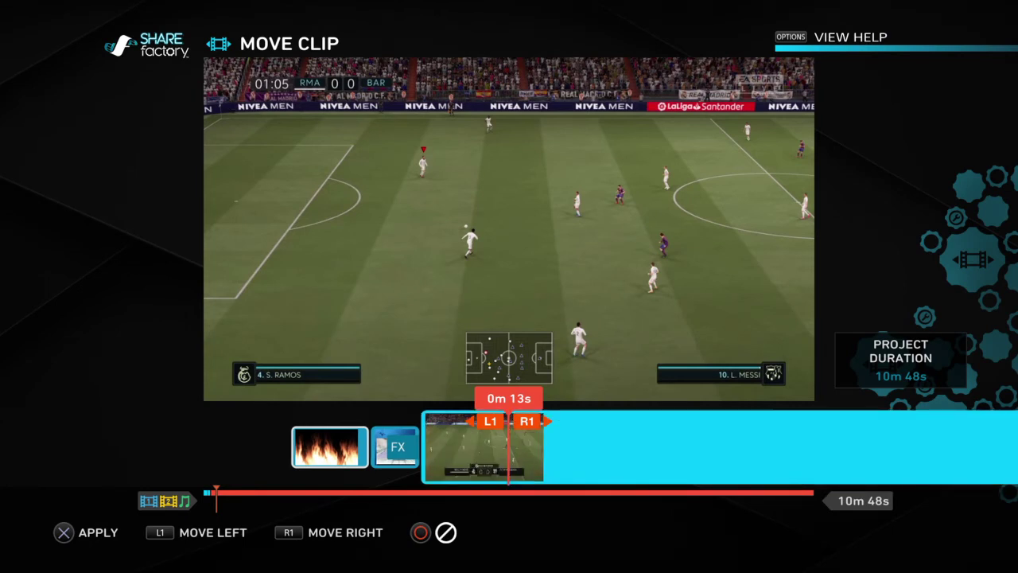
{"action": "key", "text": "Left"}
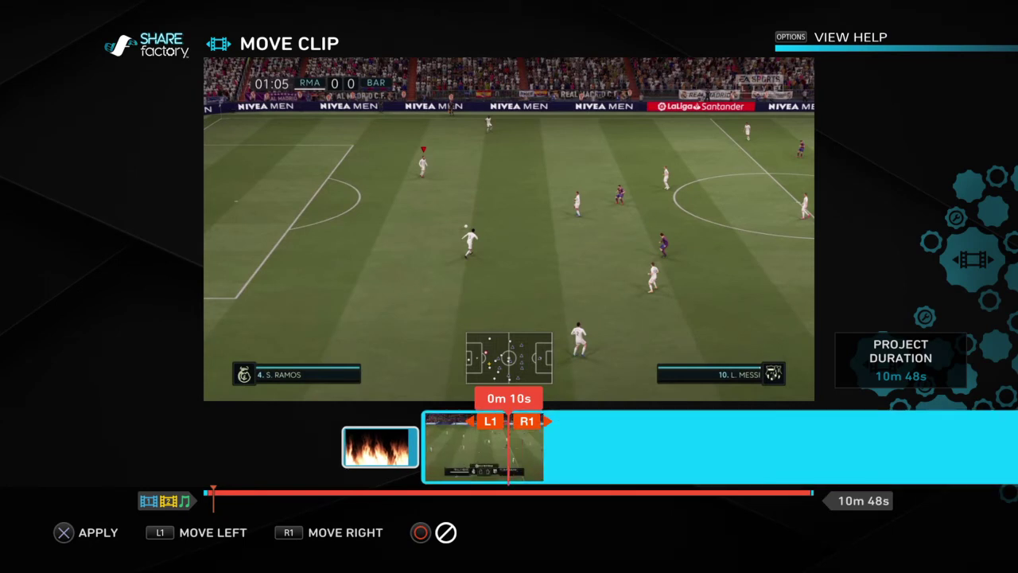
{"action": "key", "text": "Right"}
{"action": "key", "text": "Return"}
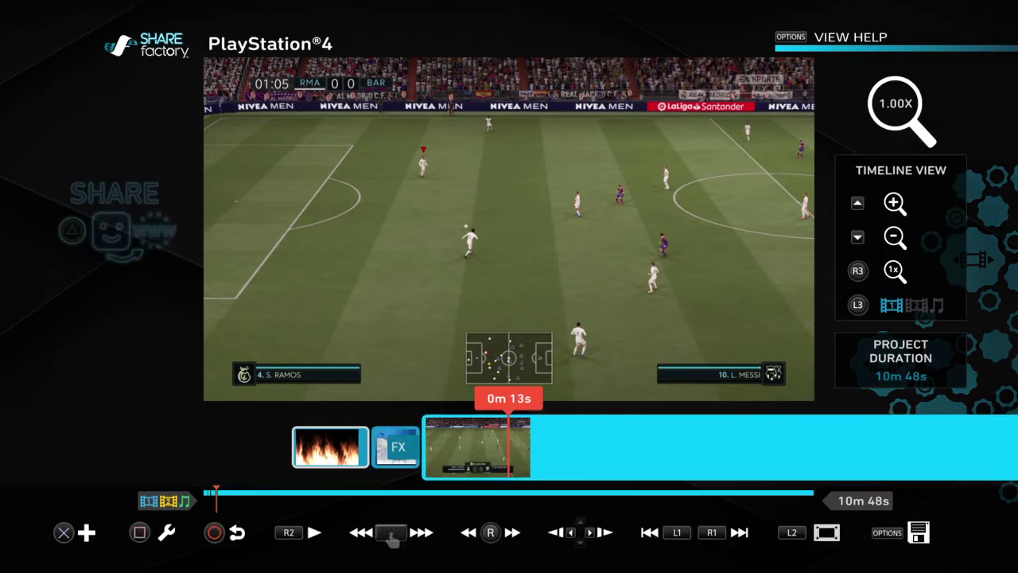
Step: Scrub back to the FX clip at about 0m 5s and forward to the long gameplay clip at about 0m 14s
{"action": "key", "text": "space"}
{"action": "key", "text": "Left"}
{"action": "key", "text": "Left"}
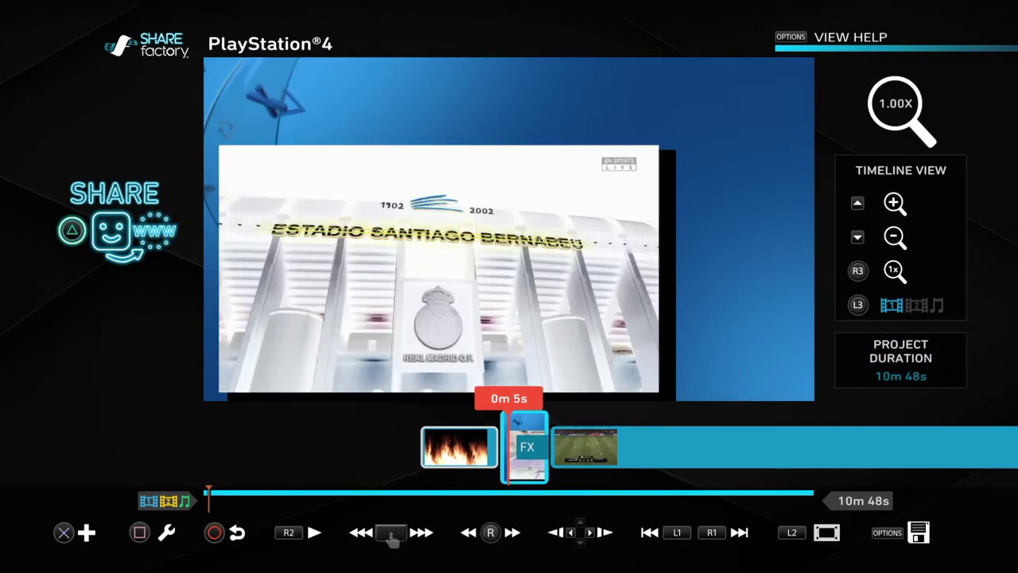
{"action": "key", "text": "Right"}
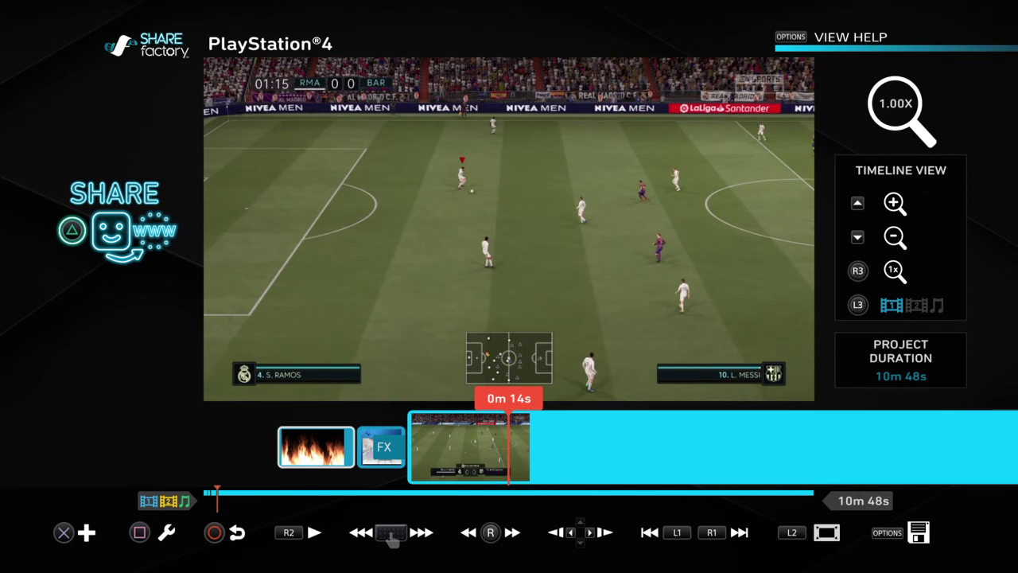
Step: Adjust the long gameplay clip's volume to 90% with Clip Volume, leaving the setting unapplied to the other clips
{"action": "key", "text": "s"}
{"action": "key", "text": "Down"}
{"action": "key", "text": "Right"}
{"action": "key", "text": "Left"}
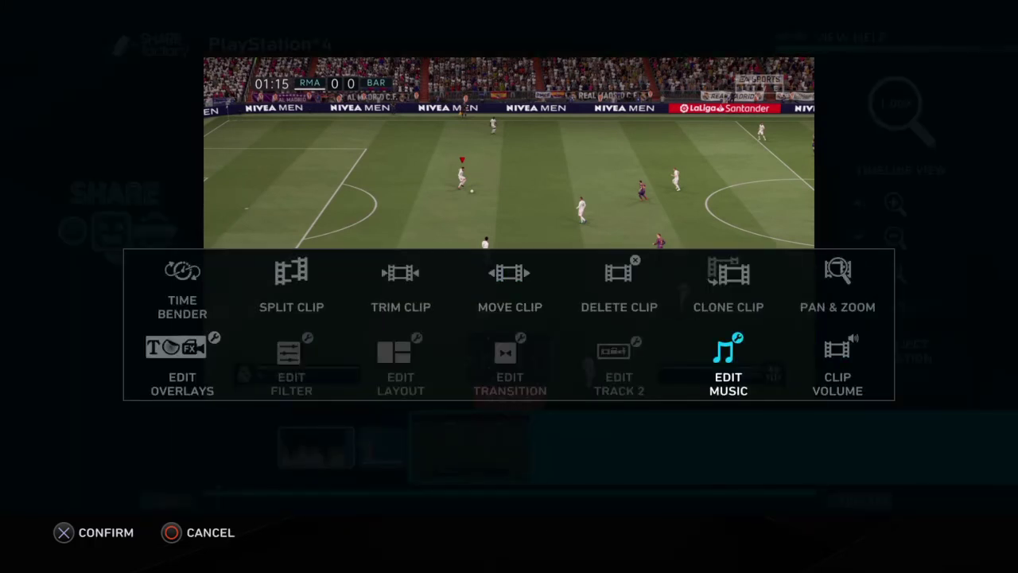
{"action": "key", "text": "Left"}
{"action": "key", "text": "Left"}
{"action": "key", "text": "Right"}
{"action": "key", "text": "Left"}
{"action": "key", "text": "Left"}
{"action": "key", "text": "Right"}
{"action": "key", "text": "Return"}
{"action": "key", "text": "Right"}
{"action": "key", "text": "Right"}
{"action": "key", "text": "Right"}
{"action": "key", "text": "Right"}
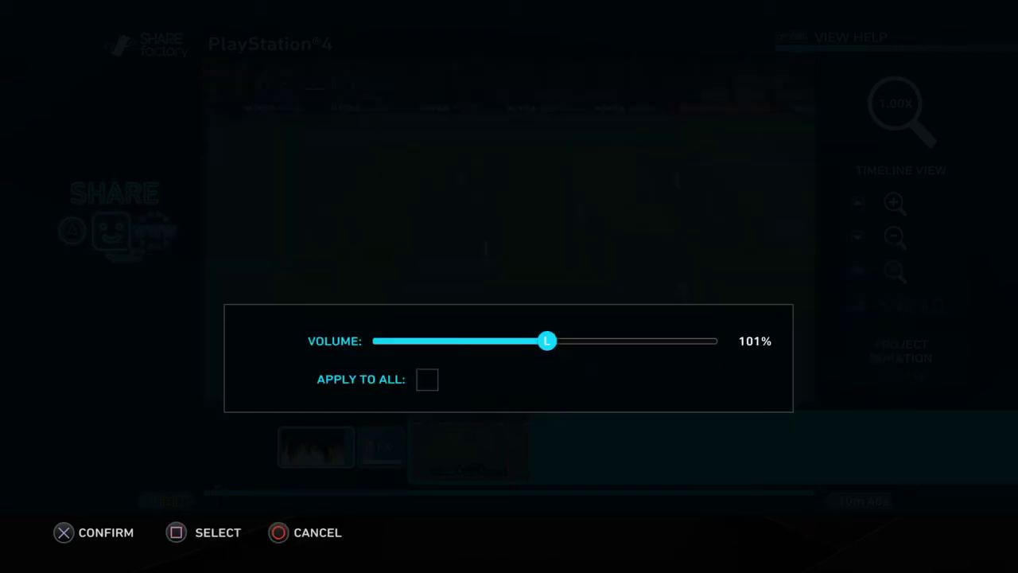
{"action": "key", "text": "Left"}
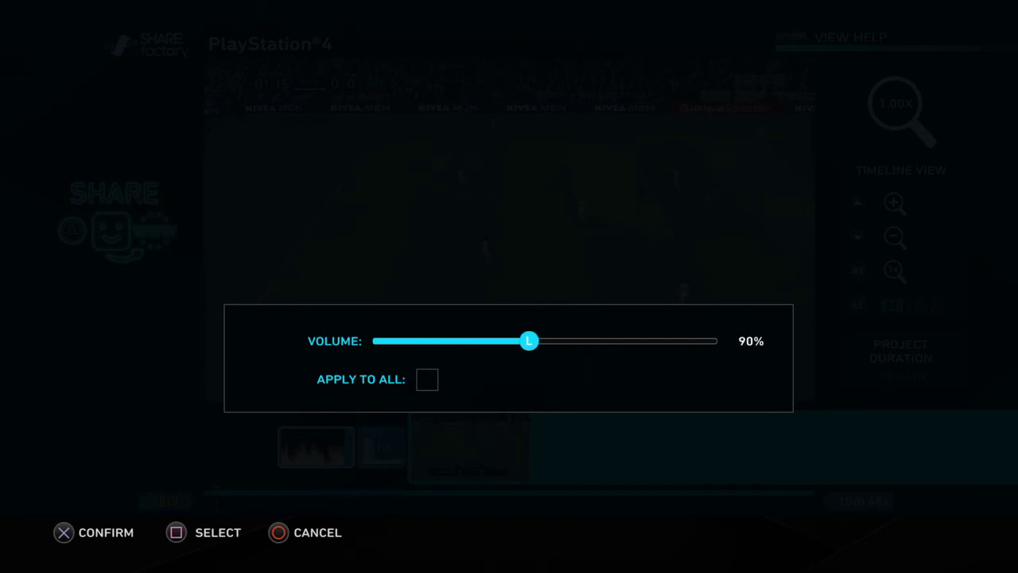